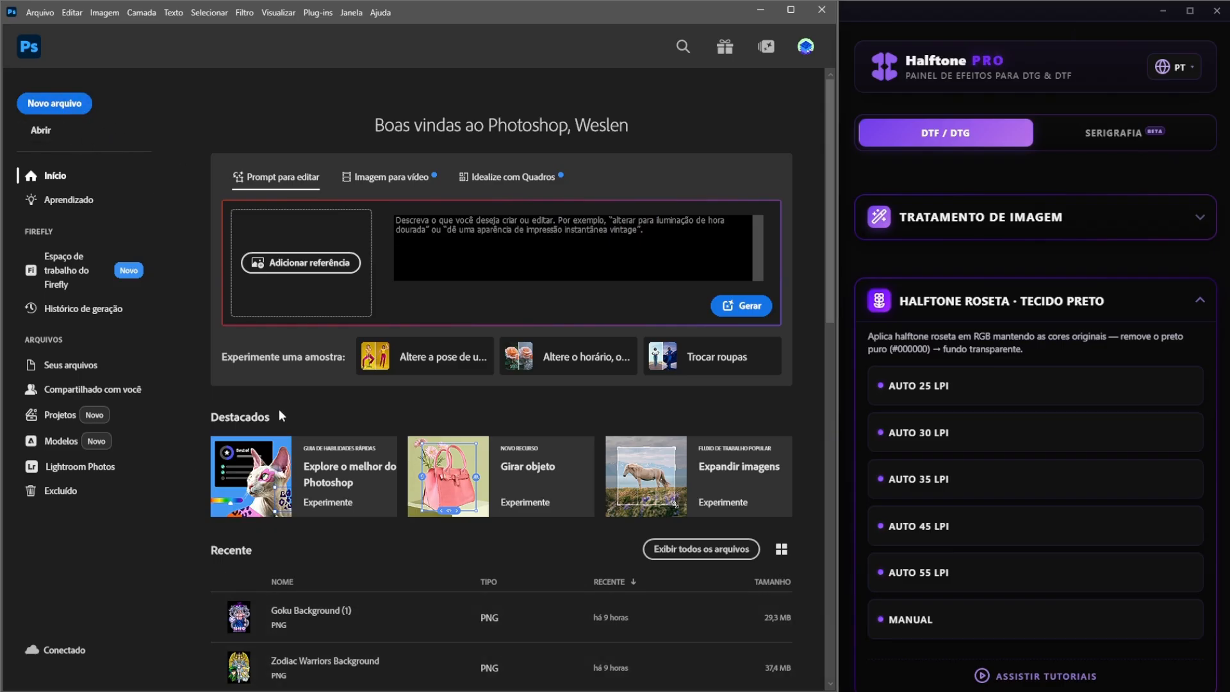
# - Open the skull and roses artwork 89f54f5a-5553-47a5-b505-fedc153a04a9.jpg from the Downloads folder
pyautogui.click(50, 137)
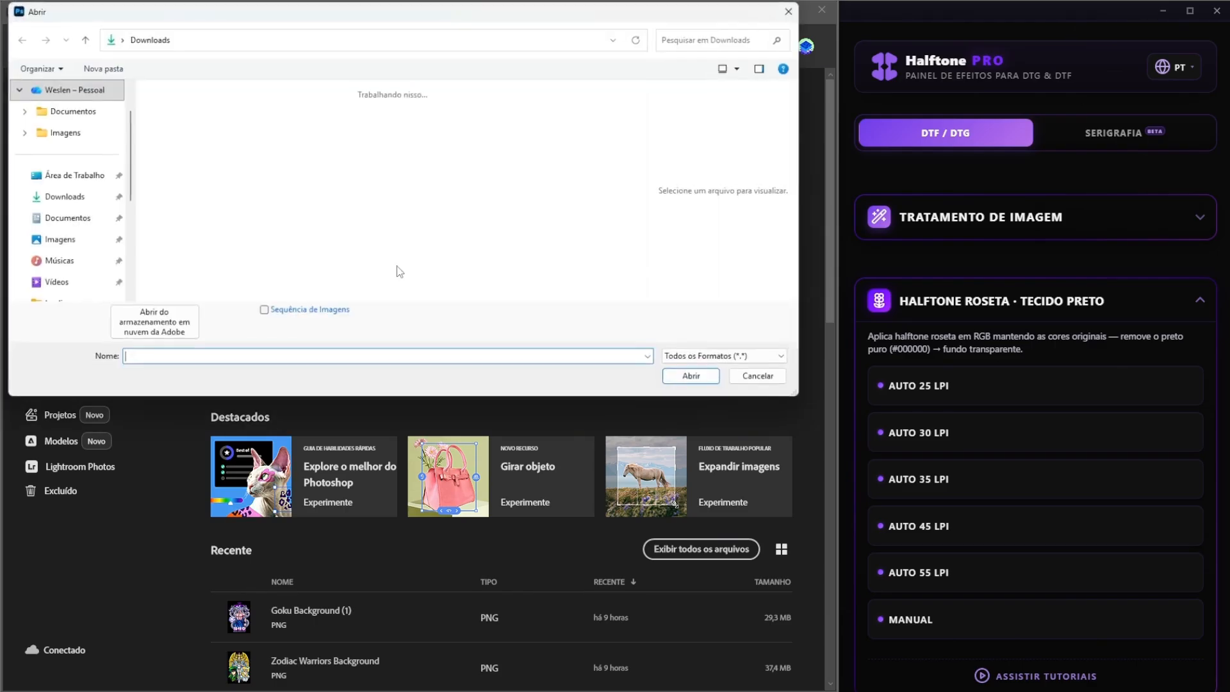
pyautogui.scroll(-3, 347, 203)
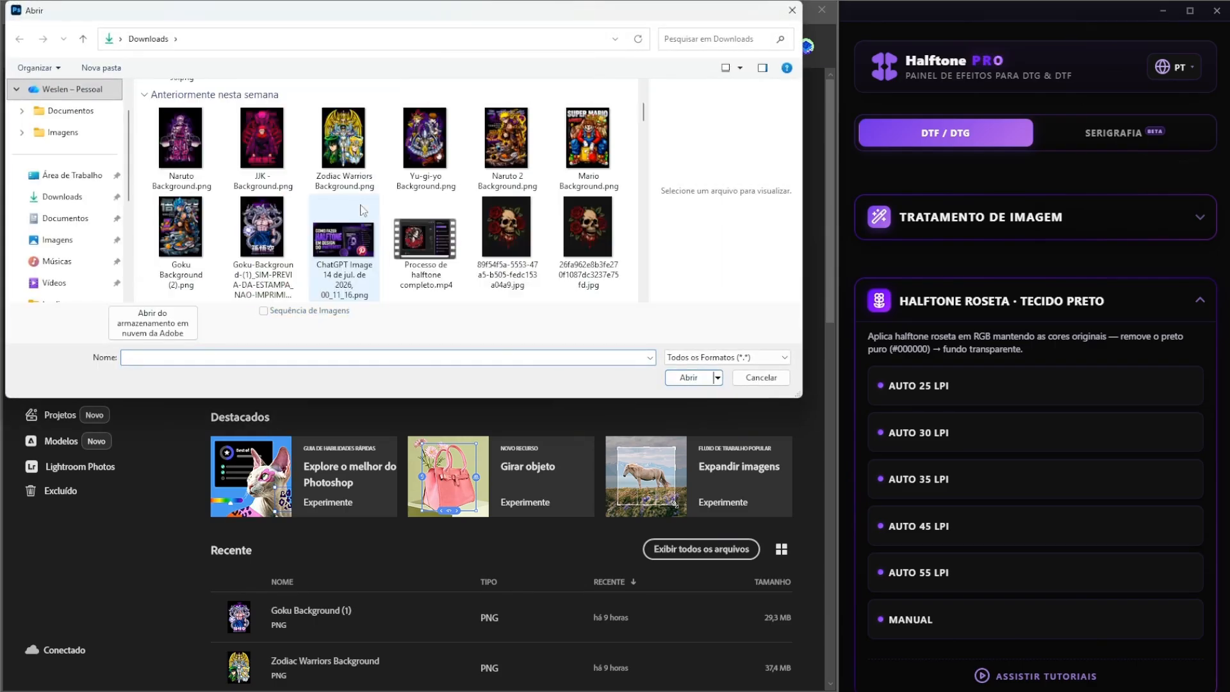
pyautogui.doubleClick(516, 225)
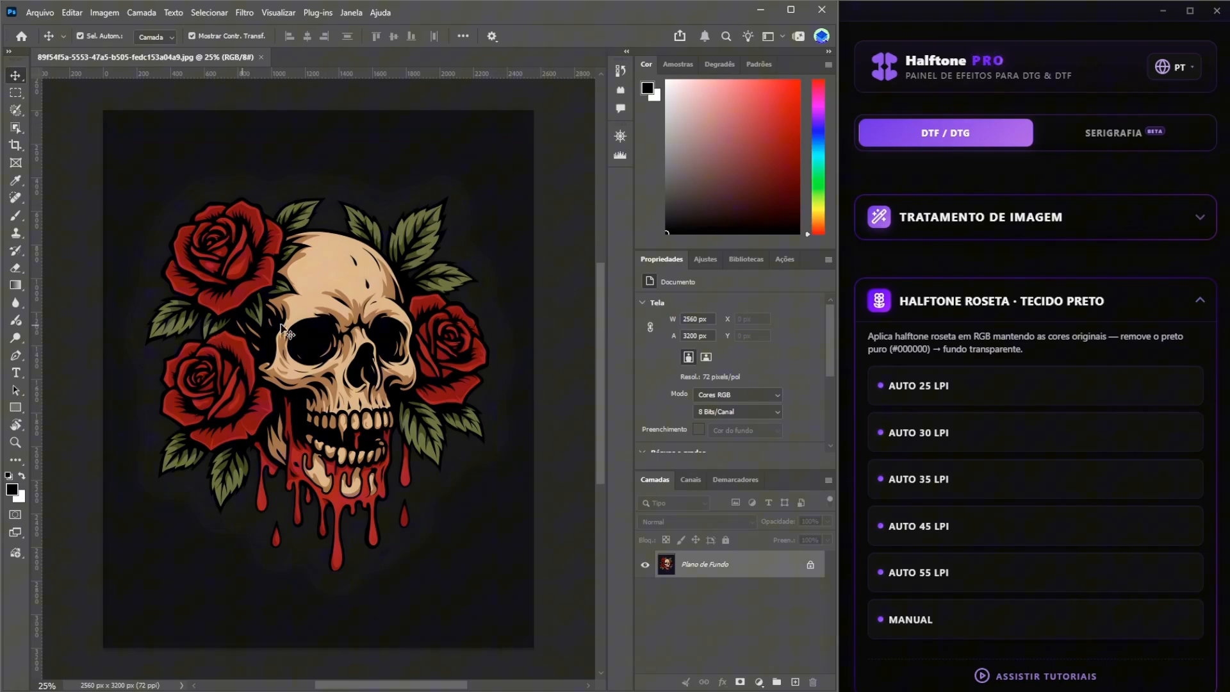
# - Look over the Tratamento de Imagem options, collapse them and expand the Halftone Roseta · Tecido Preto effects
pyautogui.click(1161, 235)
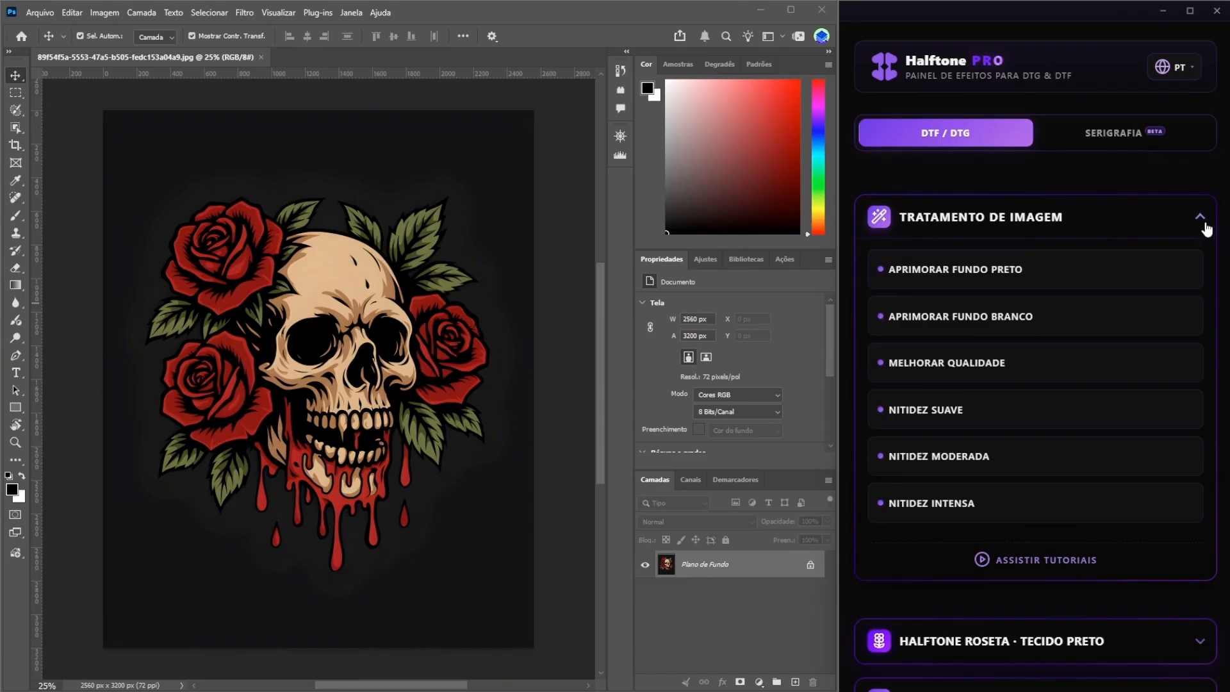
pyautogui.click(1203, 221)
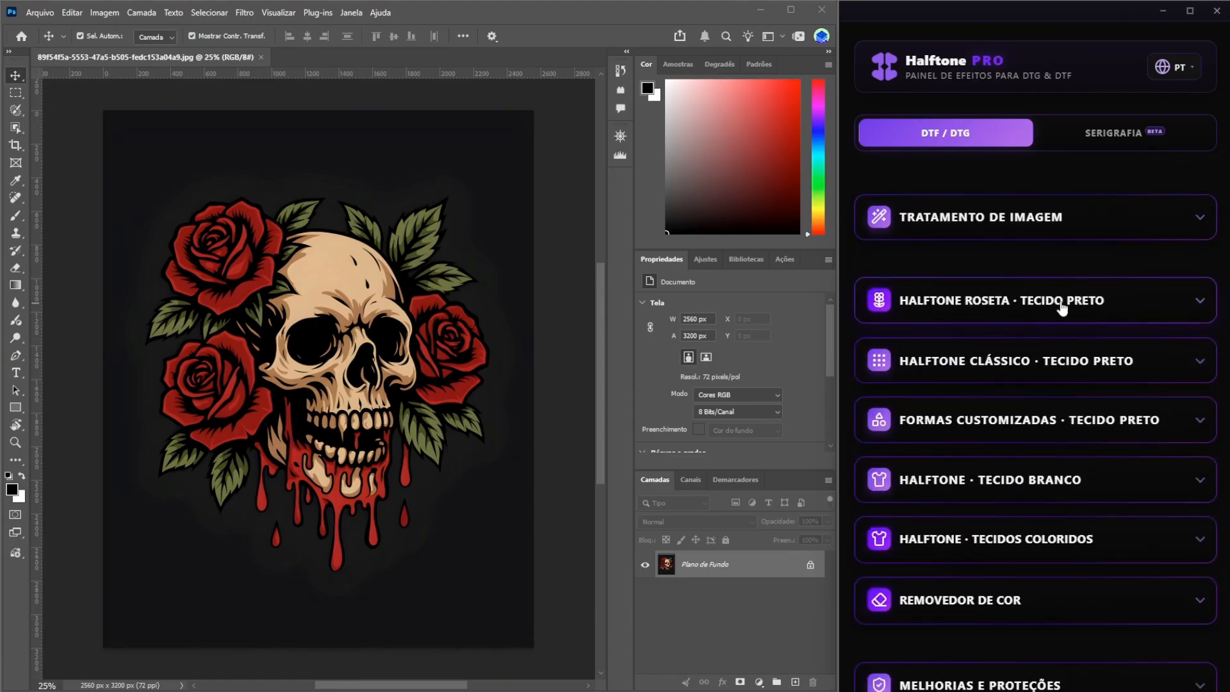
pyautogui.click(1062, 306)
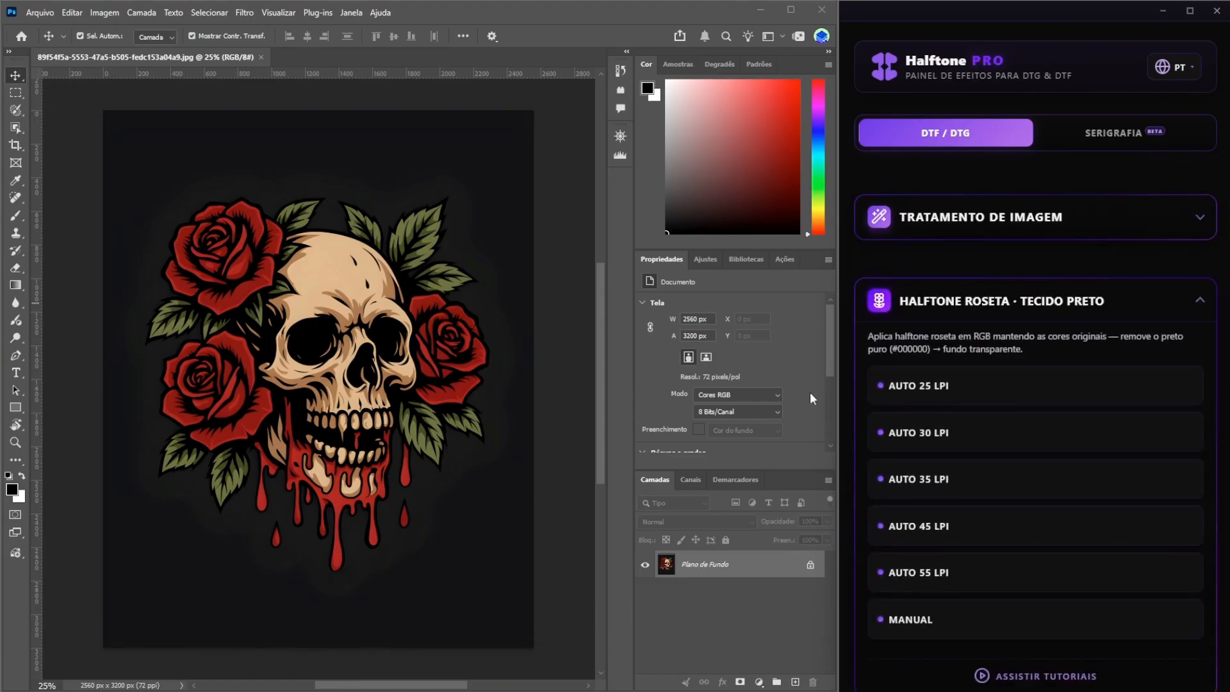
pyautogui.scroll(-1, 992, 378)
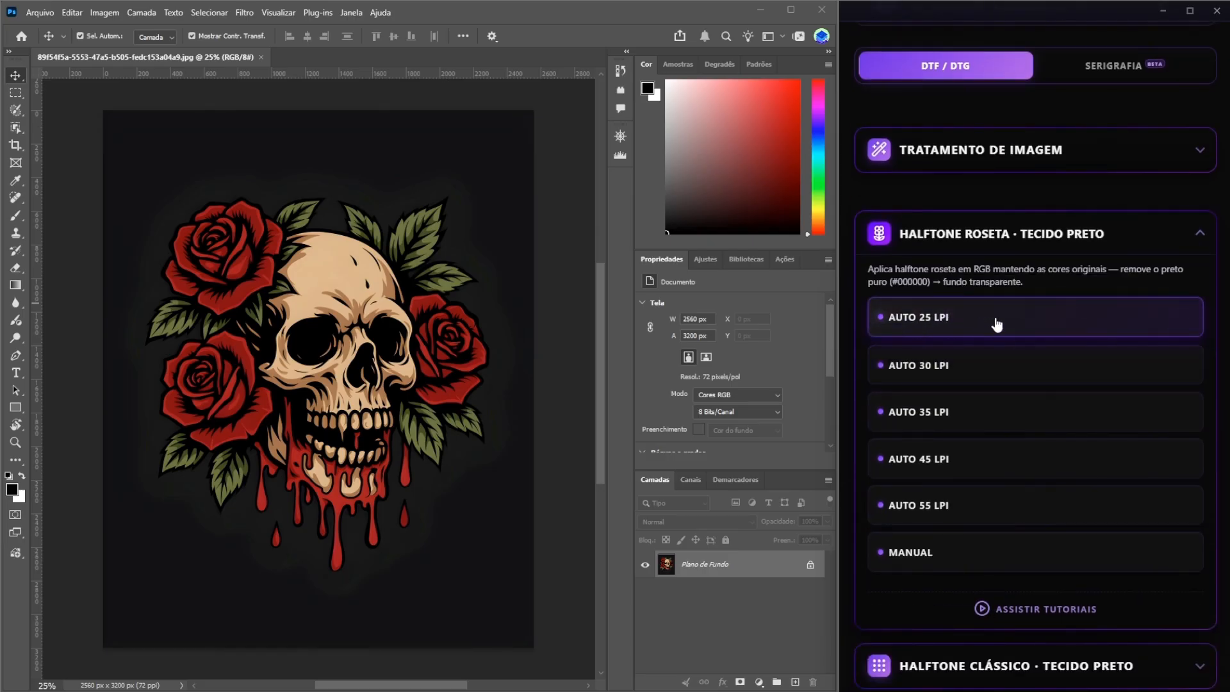
pyautogui.moveTo(911, 328)
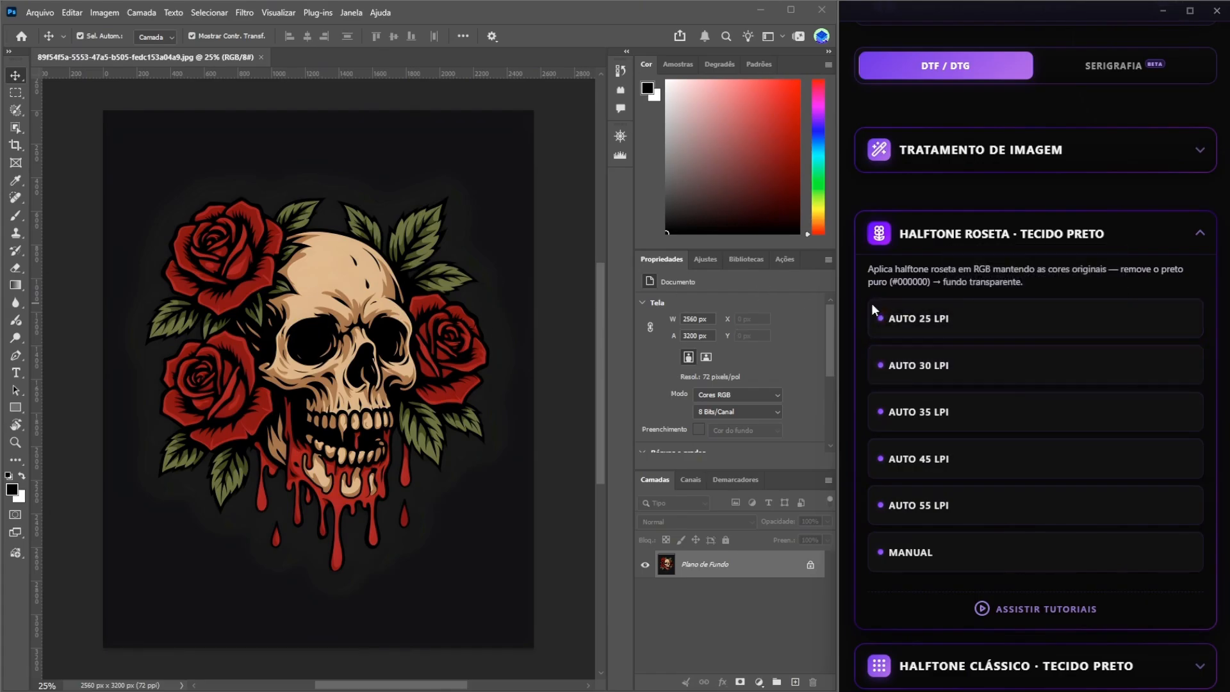
pyautogui.click(947, 327)
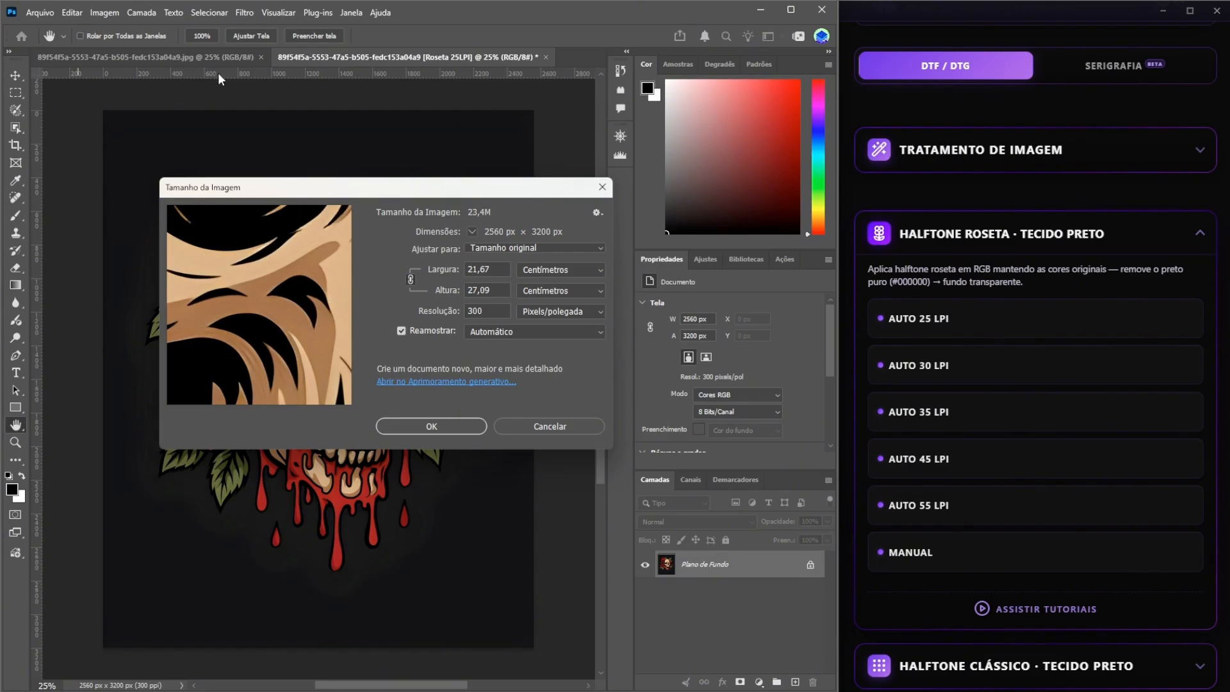
pyautogui.click(536, 427)
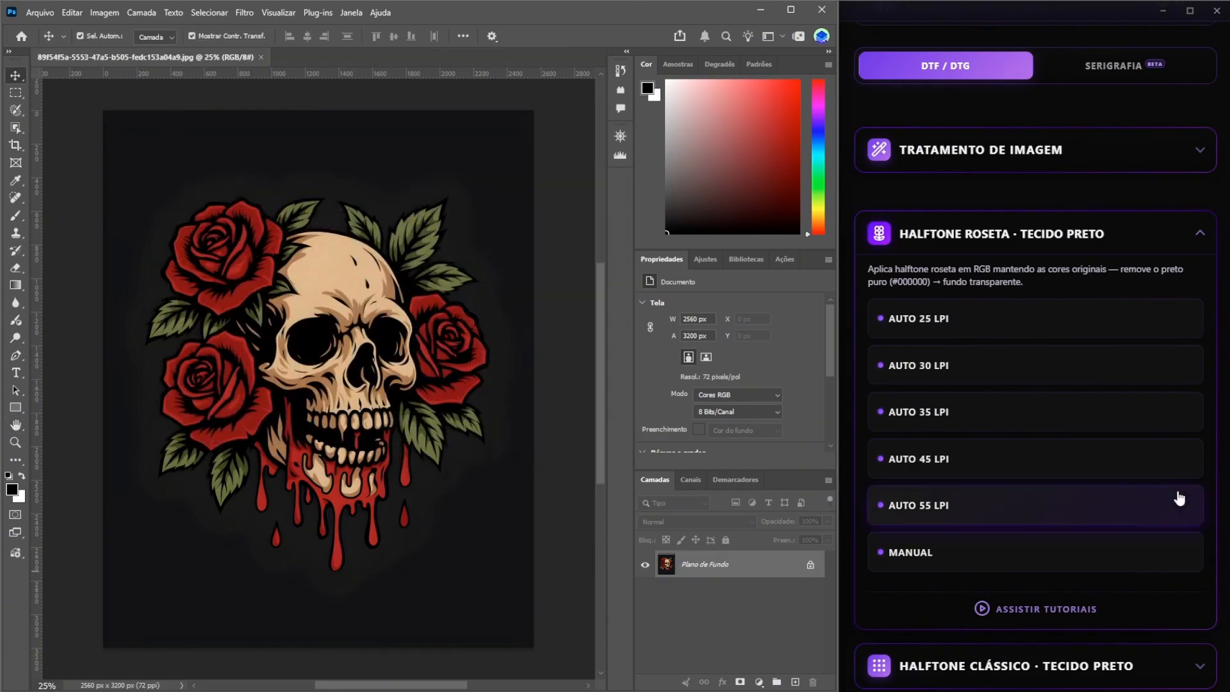
# - Apply the Halftone Roseta Auto 25 LPI effect for black fabric, accepting the image size of 21,67 × 27,09 cm at 300 pixels per inch
pyautogui.click(1005, 320)
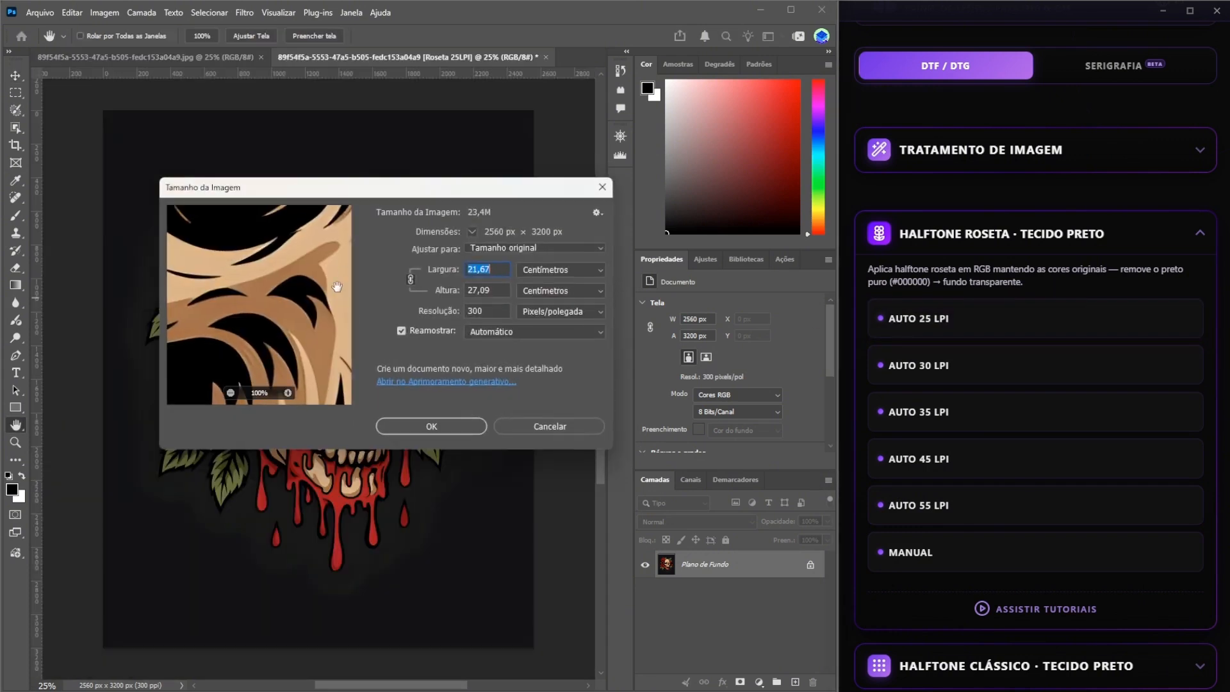
pyautogui.moveTo(487, 188); pyautogui.dragTo(451, 185)
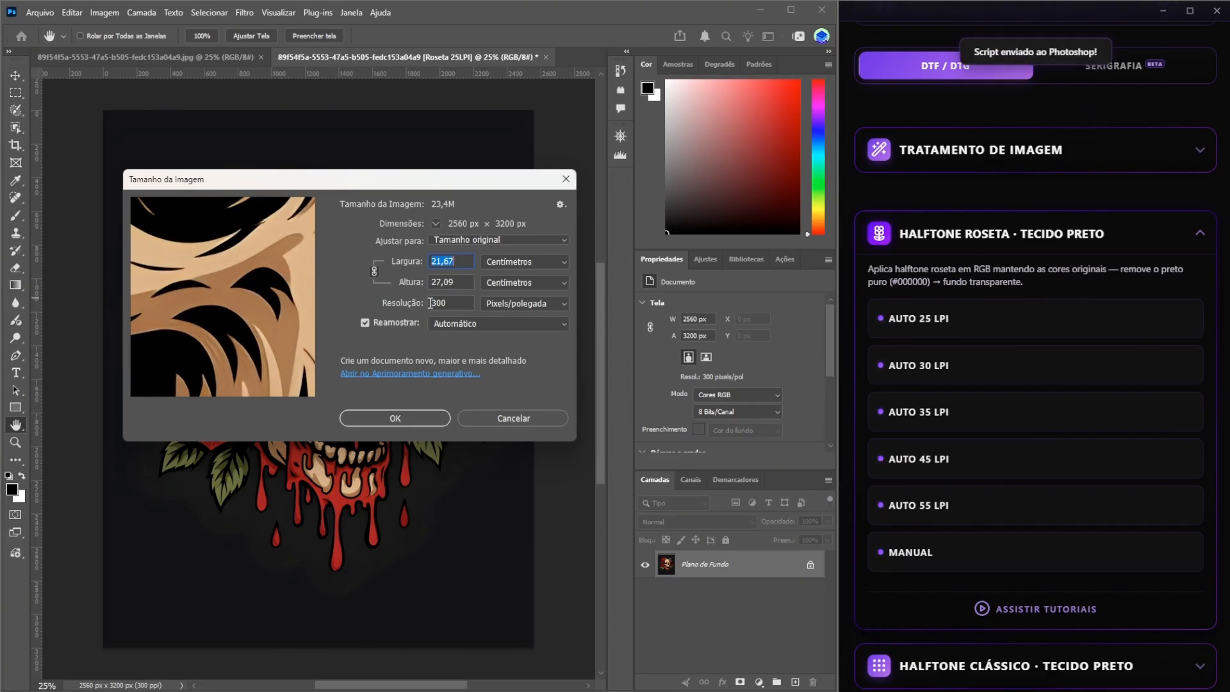
pyautogui.click(405, 418)
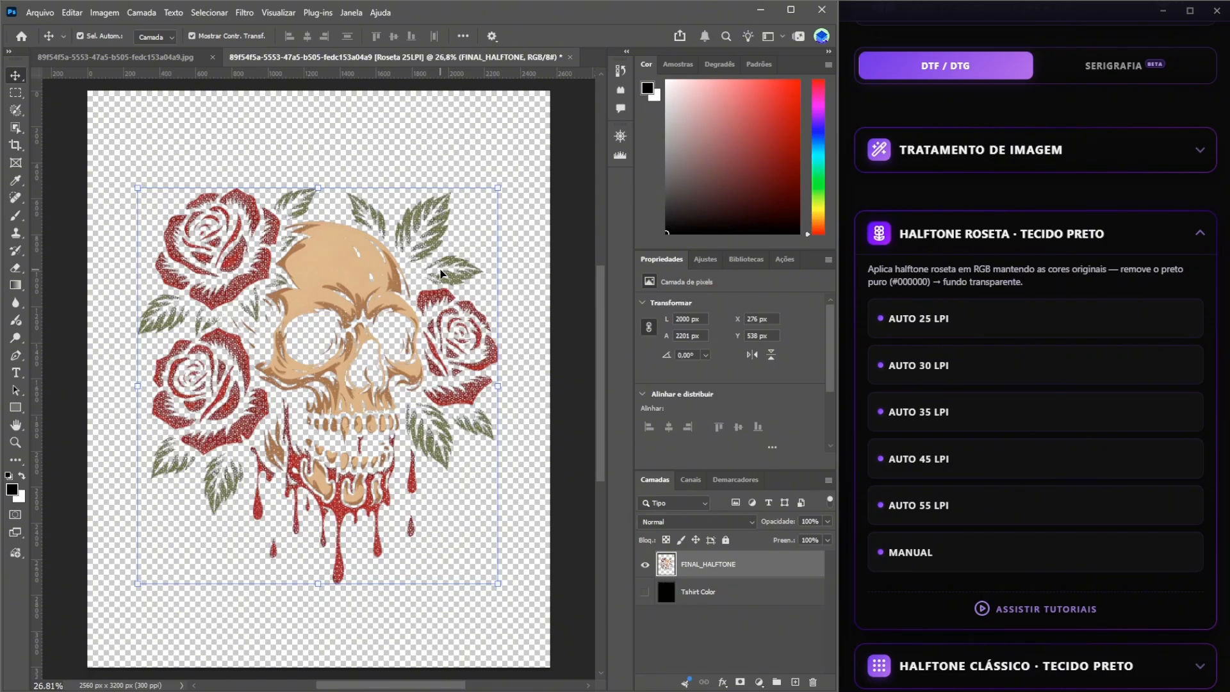
# - Check the 25 LPI result against the Tshirt Color layer and examine its dots and pixel edges up close on the roses
pyautogui.click(645, 595)
pyautogui.click(645, 595)
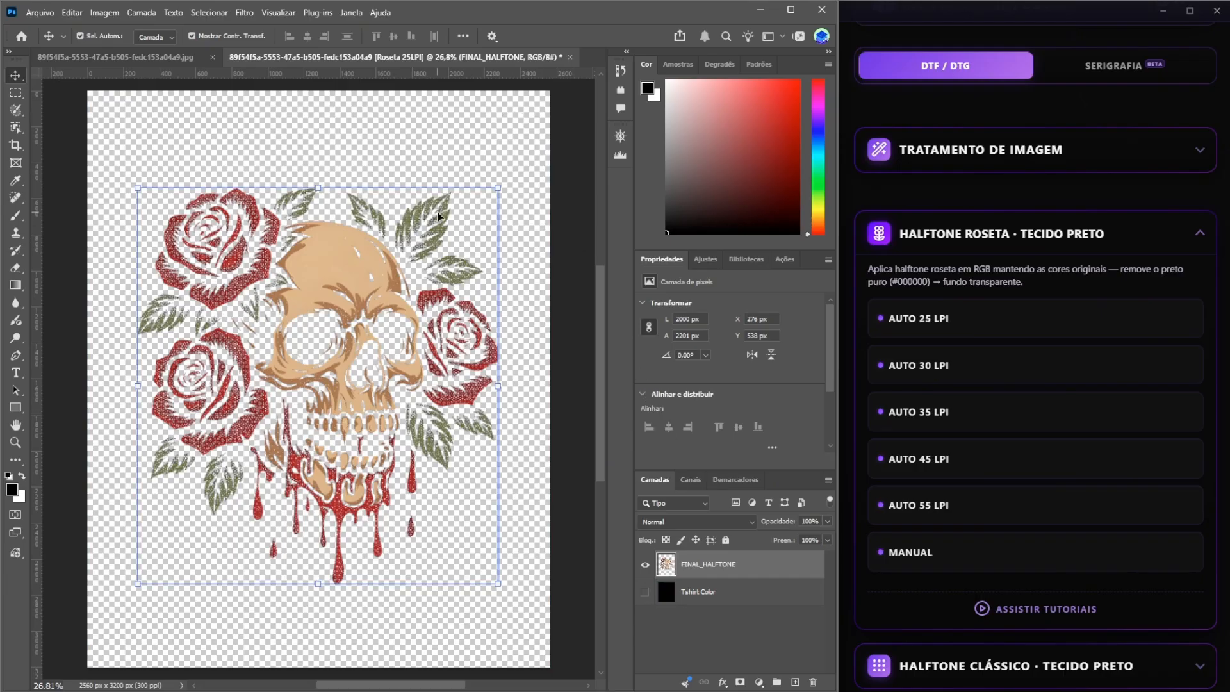
pyautogui.hotkey('ctrl', '+')
pyautogui.hotkey('ctrl', '+')
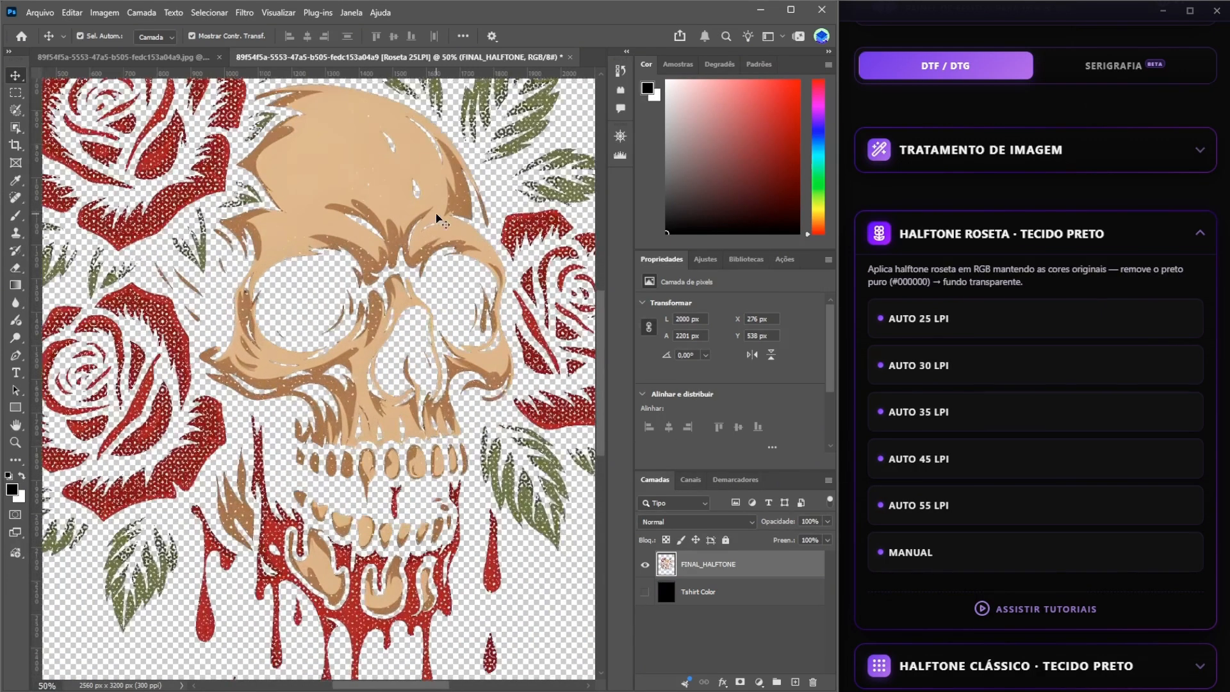
pyautogui.moveTo(435, 213); pyautogui.dragTo(262, 472)
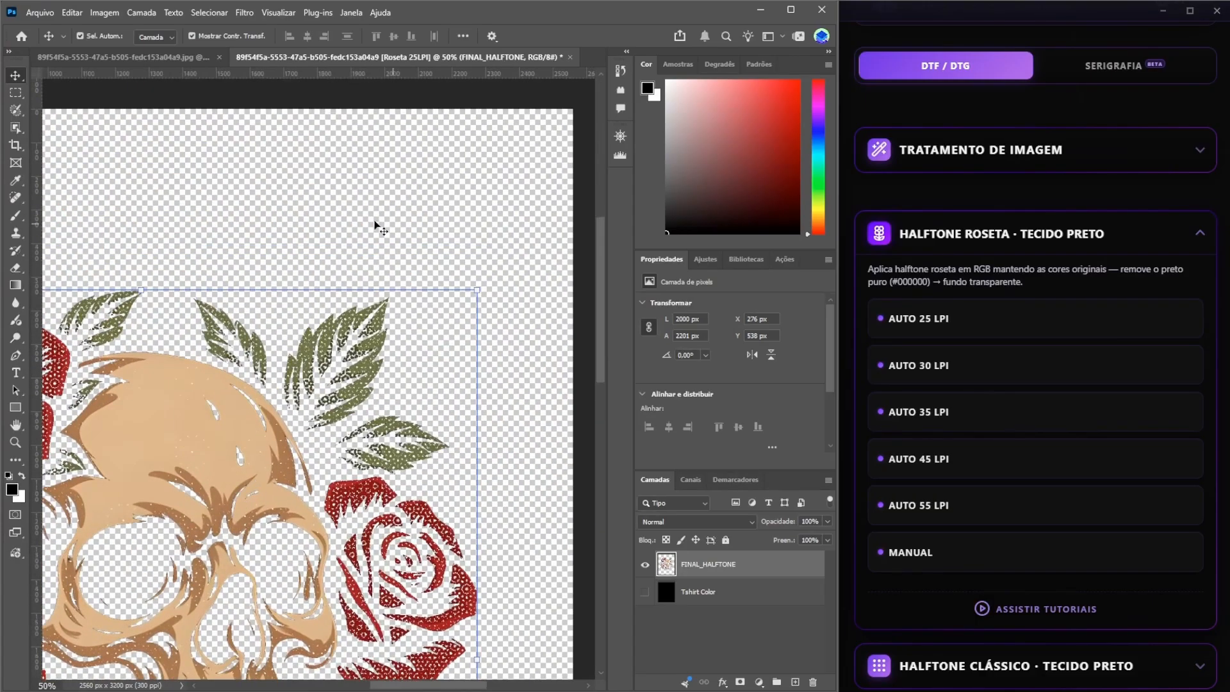
pyautogui.moveTo(274, 239); pyautogui.dragTo(493, 167)
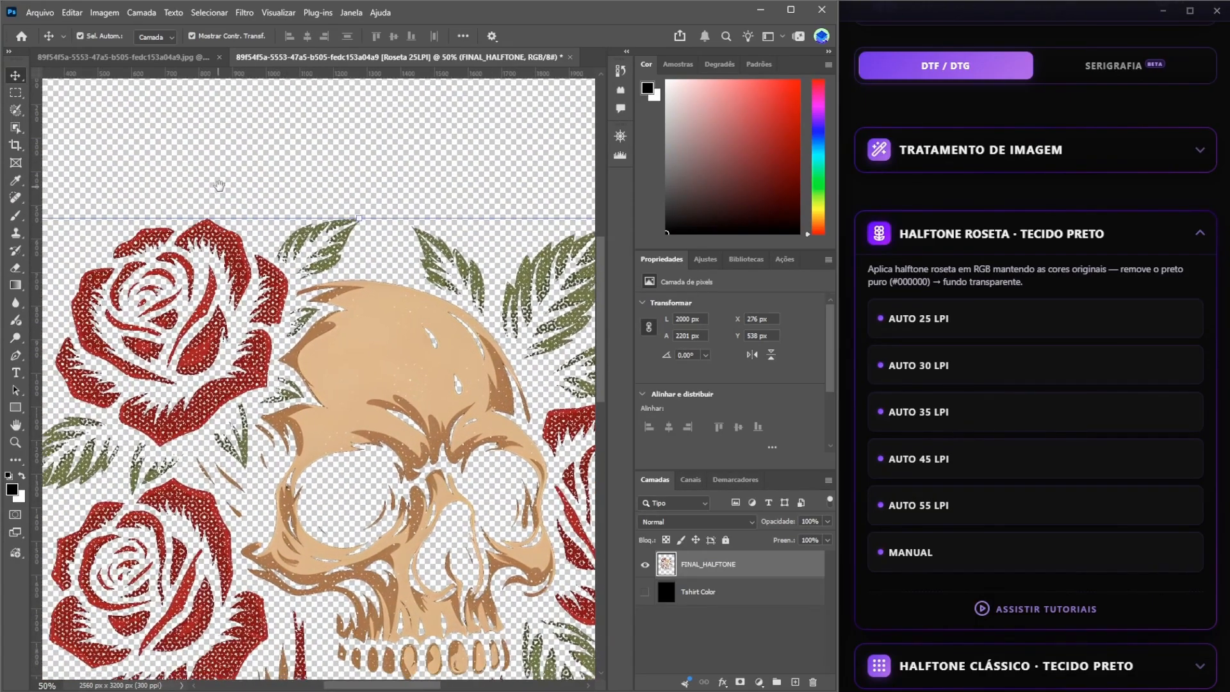
pyautogui.moveTo(216, 187); pyautogui.dragTo(355, 174)
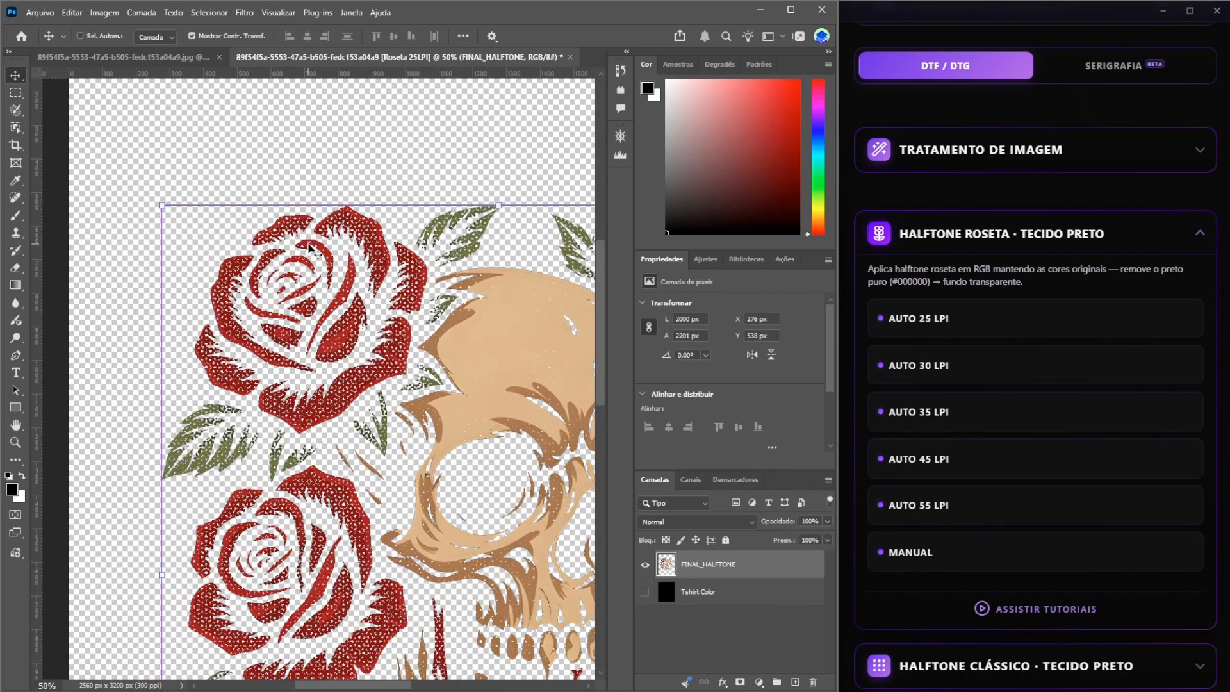
pyautogui.scroll(6, 308, 247)
pyautogui.scroll(4, 308, 248)
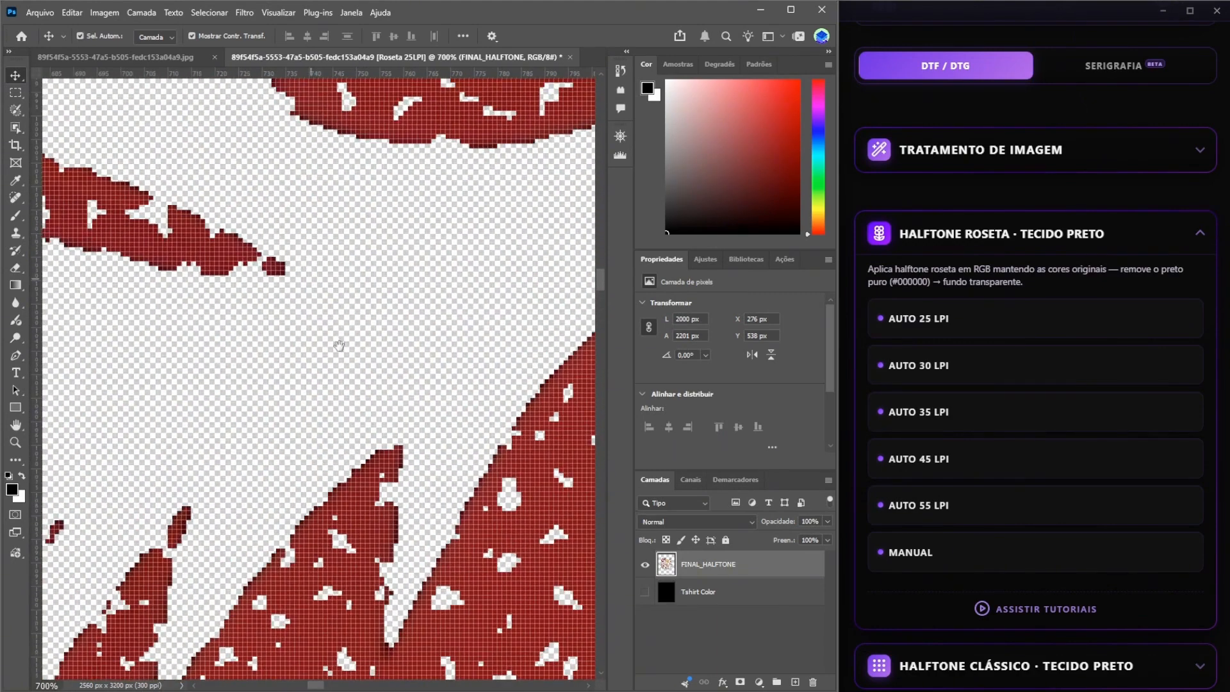
pyautogui.moveTo(318, 301); pyautogui.dragTo(356, 185)
pyautogui.scroll(3, 401, 248)
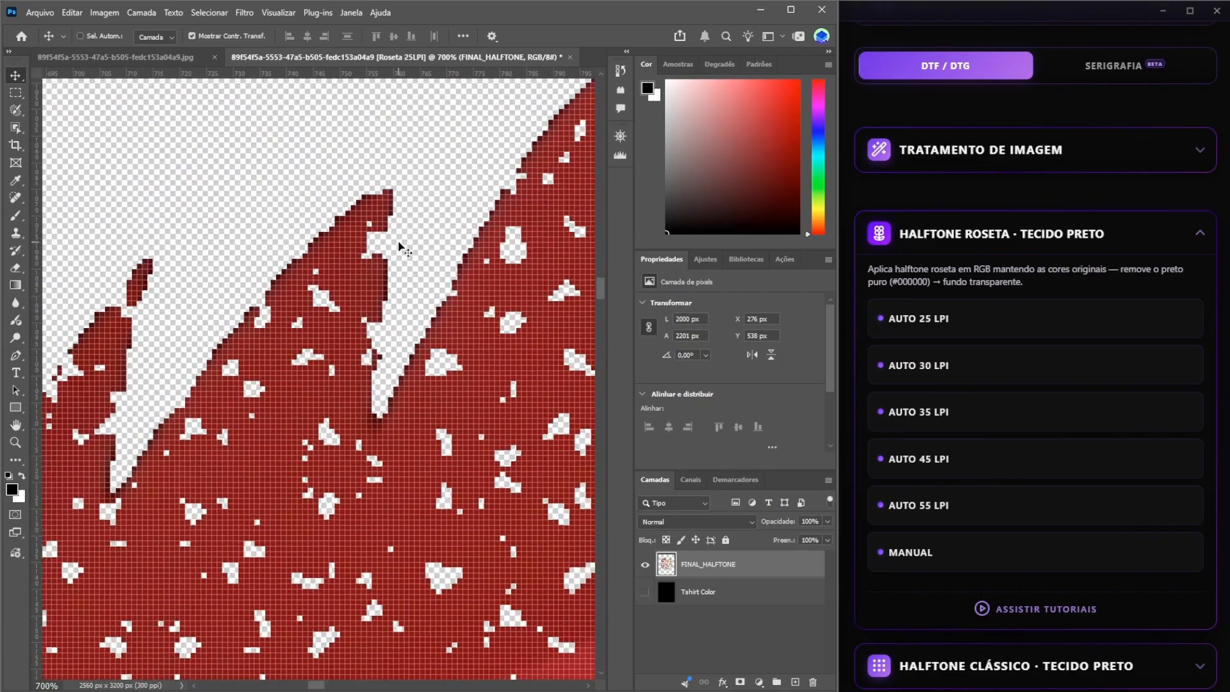
pyautogui.scroll(5, 398, 242)
pyautogui.hscroll(5, 398, 242)
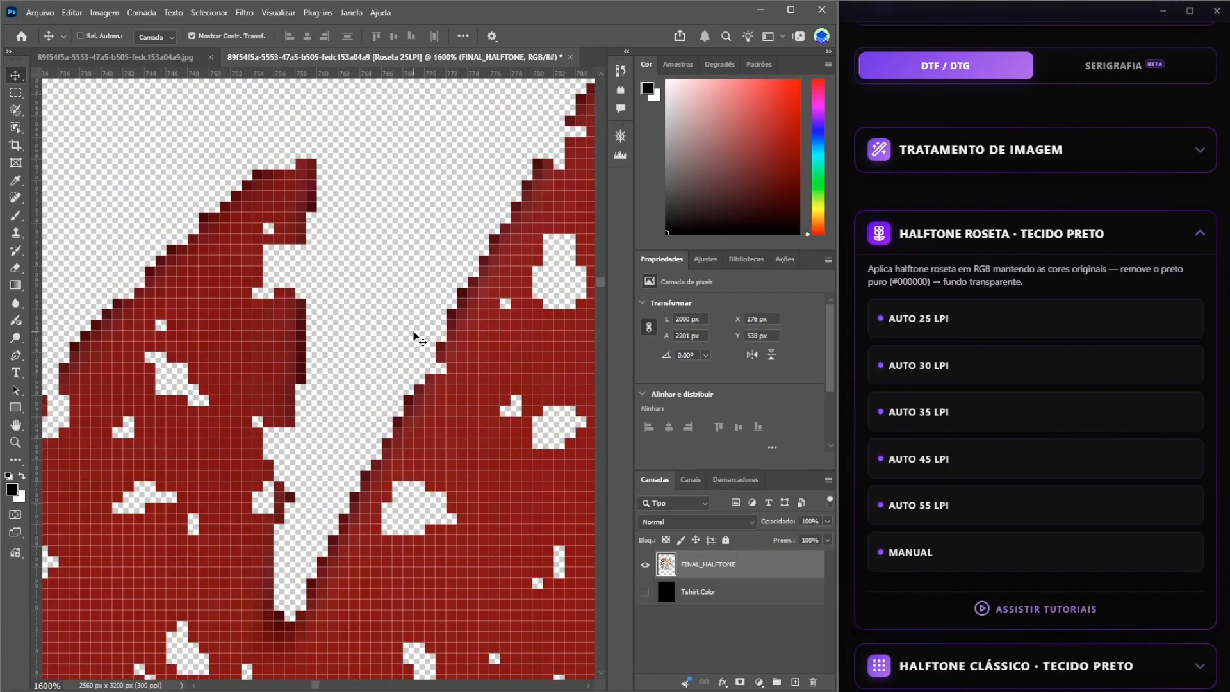
pyautogui.hotkey('ctrl', '0')
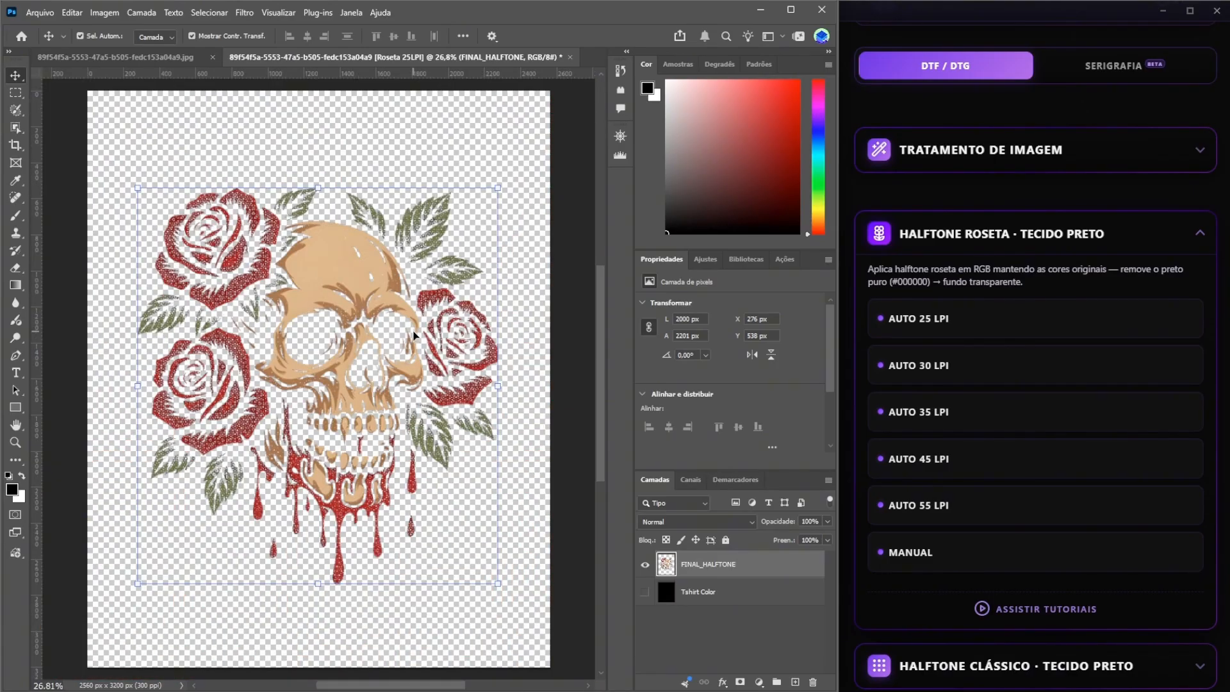
# - Compare the original skull artwork with its 25 LPI halftone version by alternating between the two documents
pyautogui.click(175, 58)
pyautogui.click(389, 58)
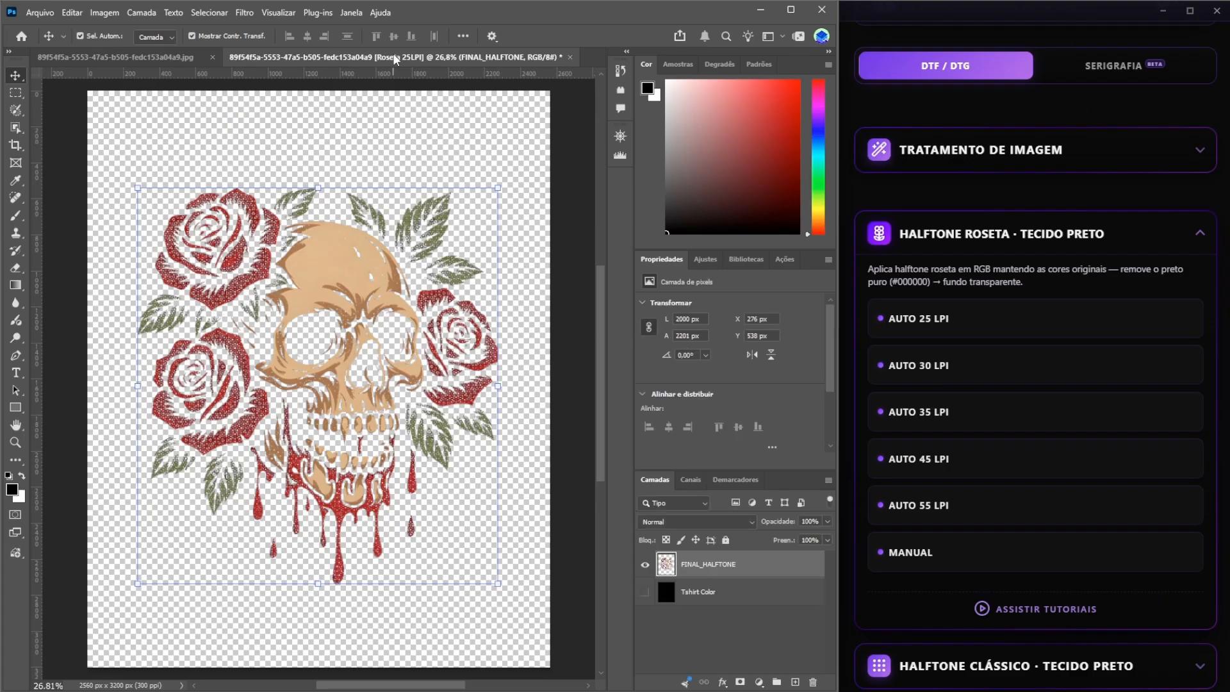
pyautogui.click(160, 55)
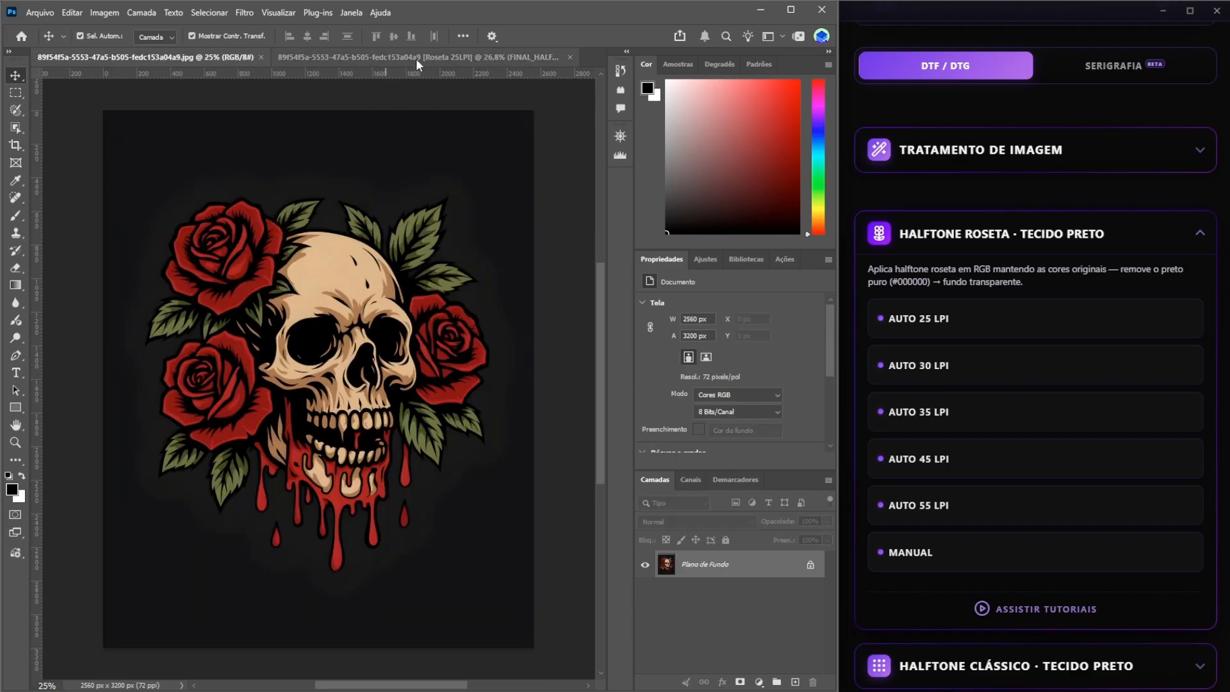
pyautogui.click(387, 59)
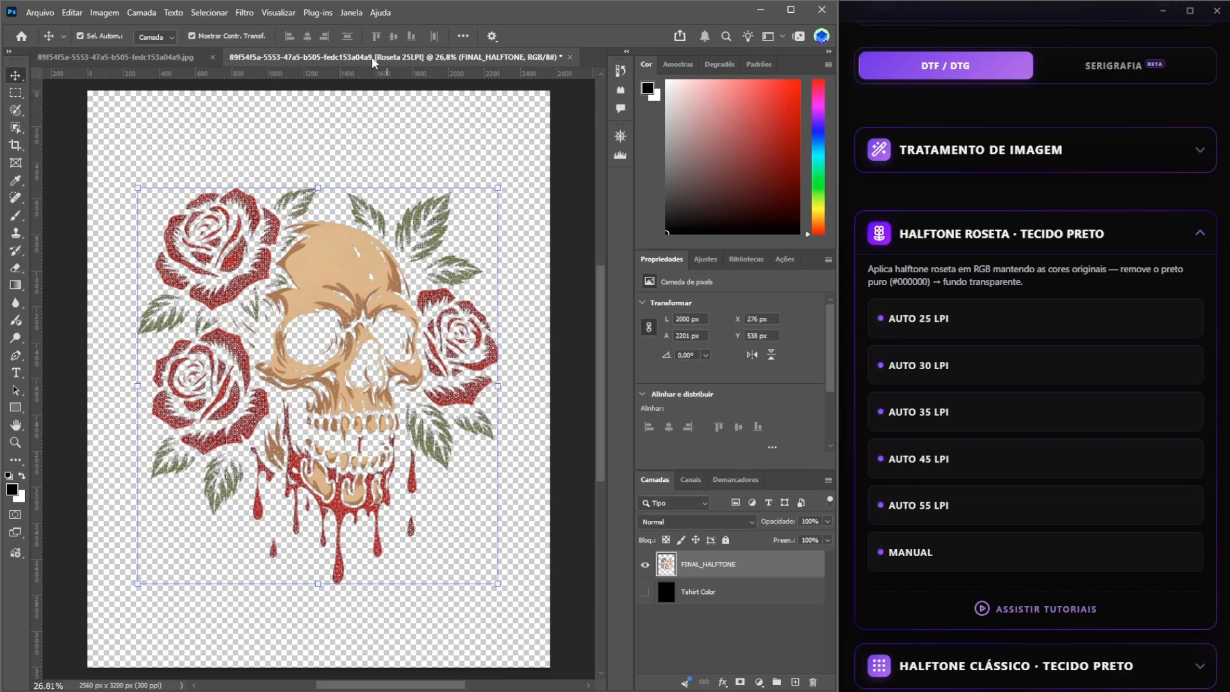
pyautogui.click(159, 55)
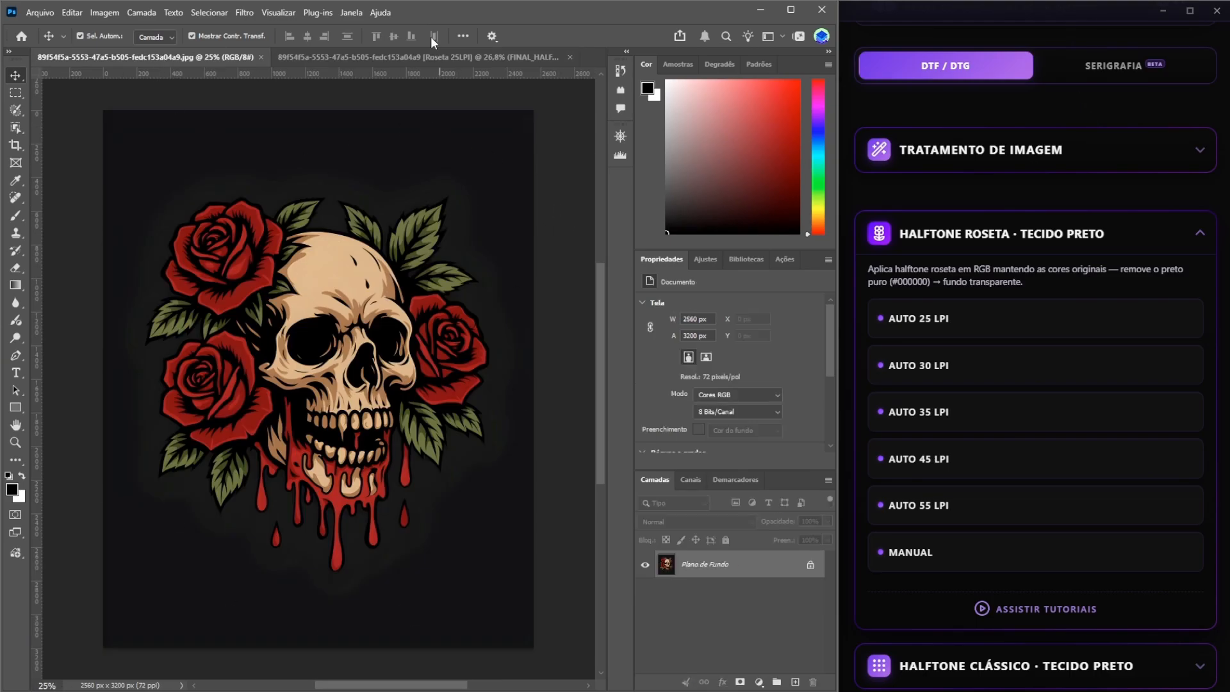
pyautogui.click(425, 59)
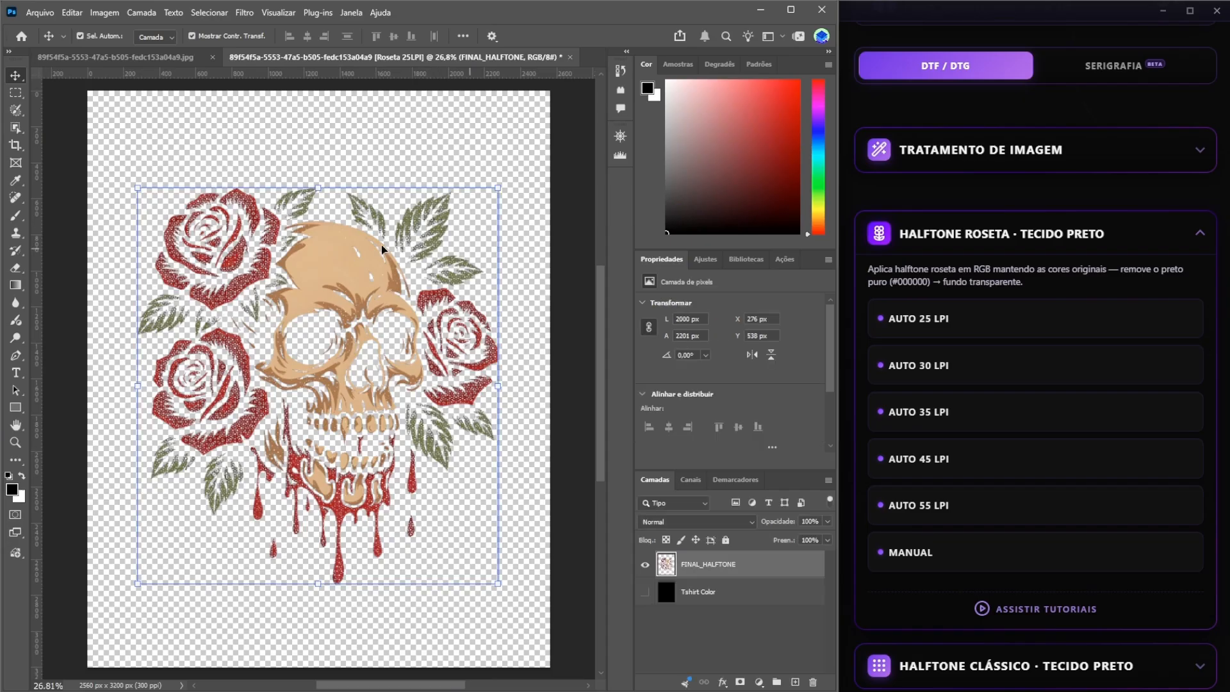
# - Apply the Halftone Roseta Auto 55 LPI effect to the original artwork, accepting 21,67 × 27,09 cm at 300 pixels per inch
pyautogui.click(160, 56)
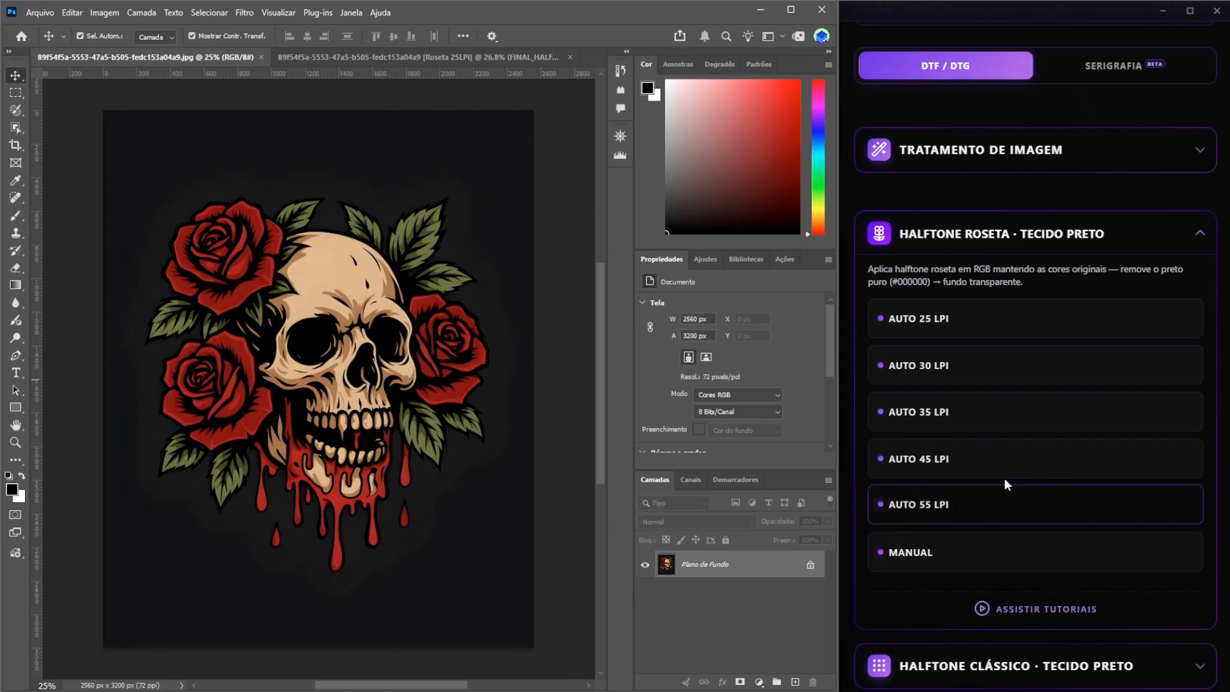
pyautogui.click(961, 506)
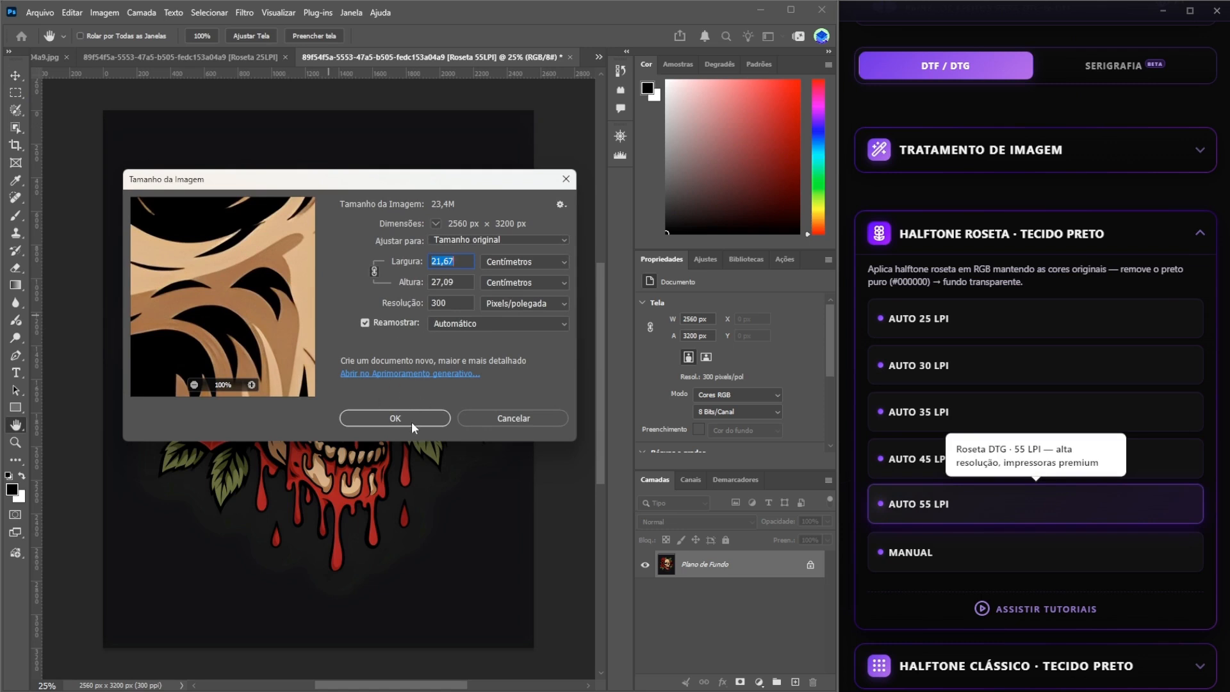
pyautogui.click(412, 419)
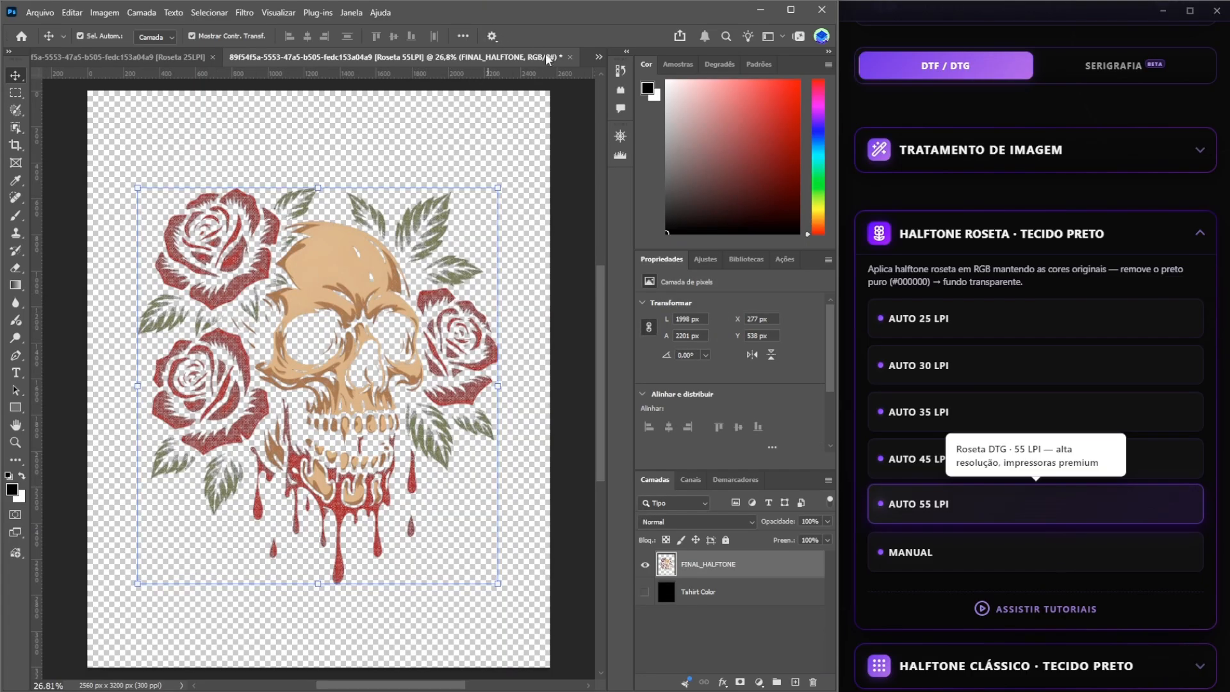
# - Compare the dot patterns of the 25 LPI and 55 LPI halftone versions by alternating between their documents
pyautogui.click(600, 57)
pyautogui.click(166, 57)
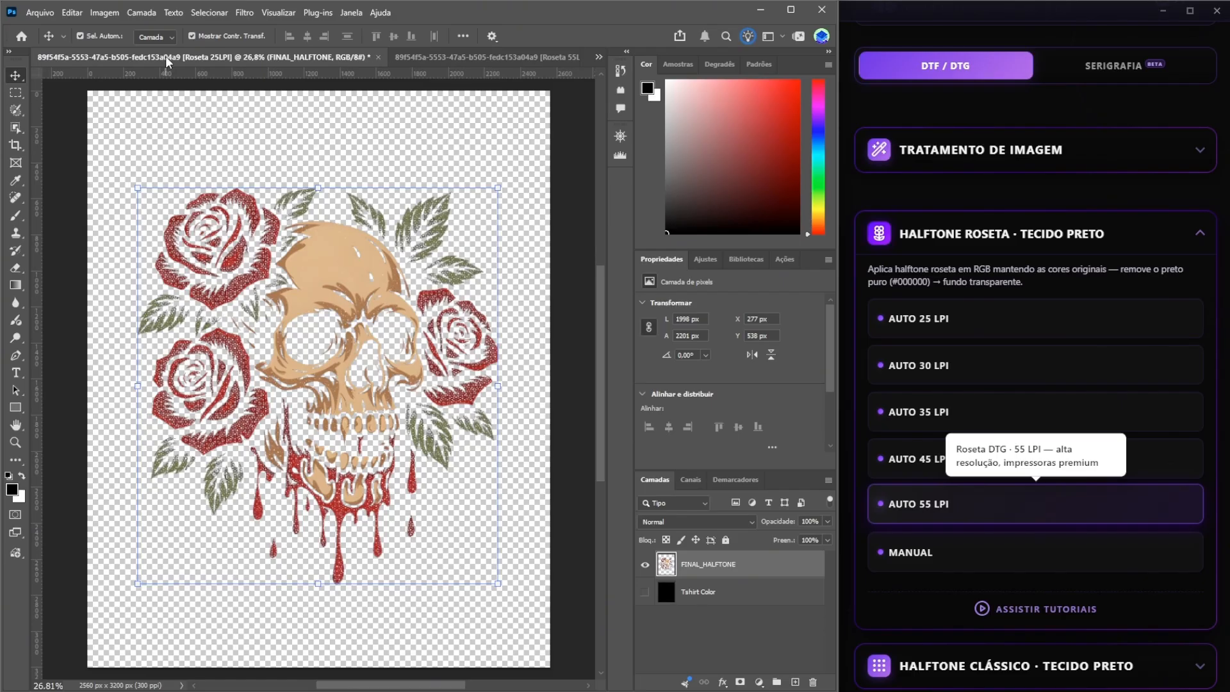
pyautogui.click(565, 62)
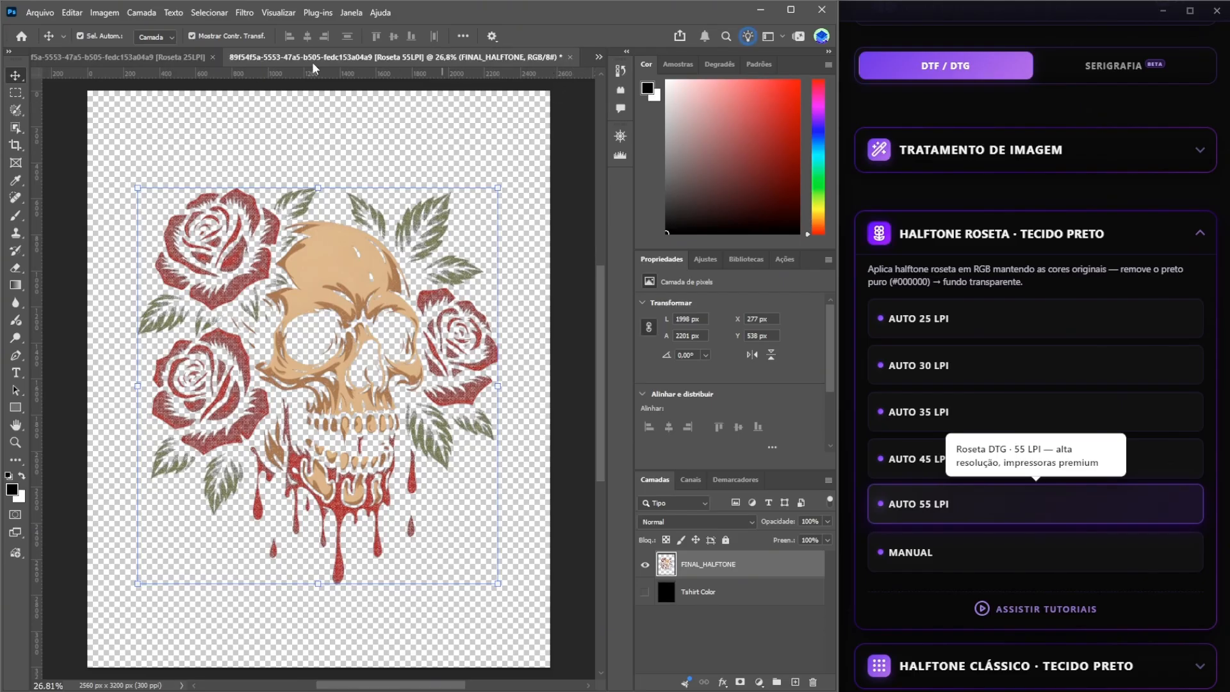
pyautogui.click(170, 56)
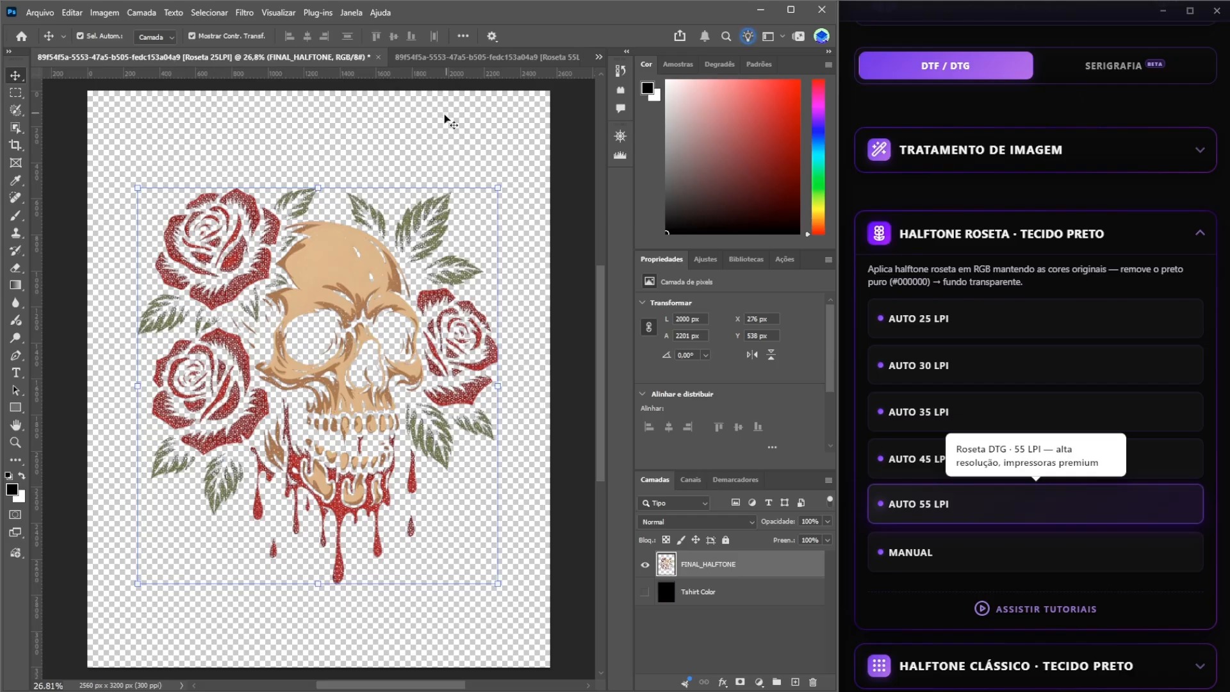
pyautogui.click(460, 53)
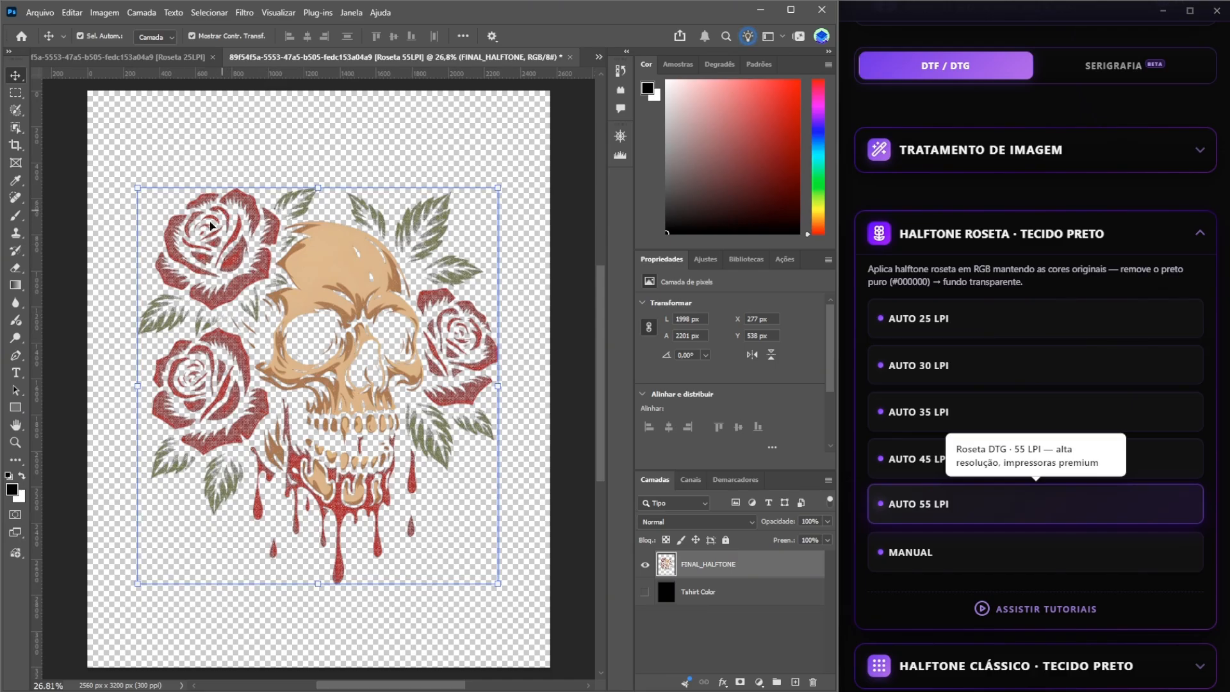
pyautogui.click(170, 55)
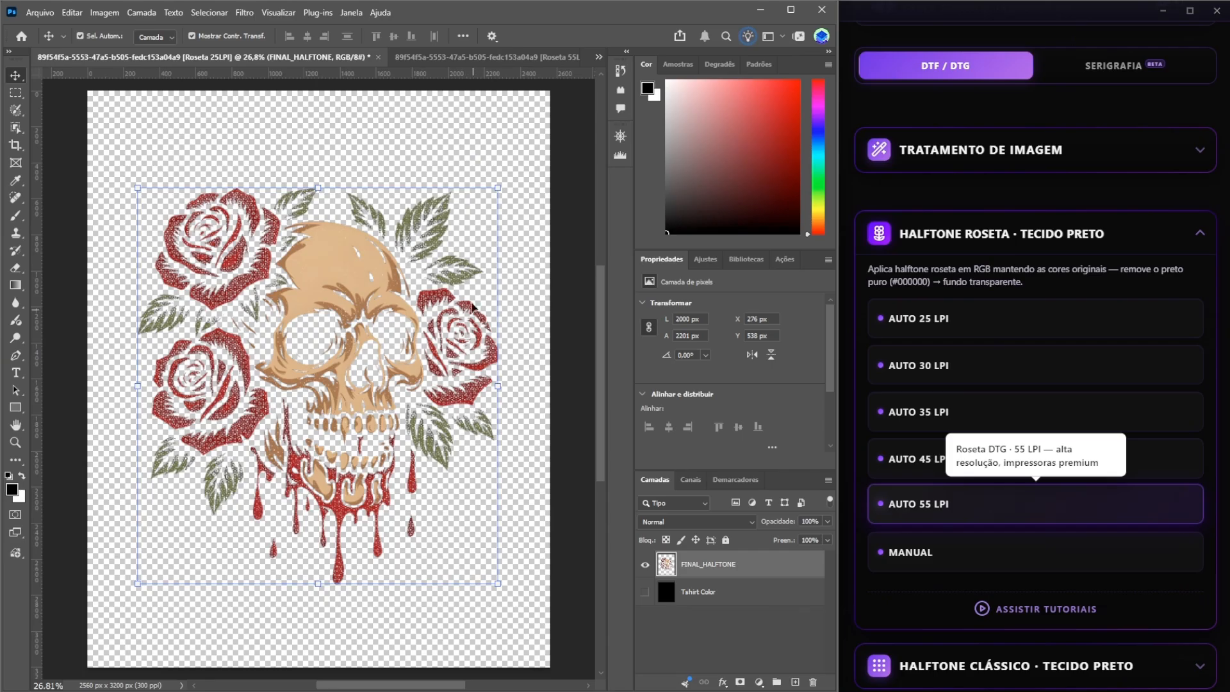
# - Compare the 55 LPI and 25 LPI documents, and examine the 25 LPI dots up close on the roses
pyautogui.click(482, 55)
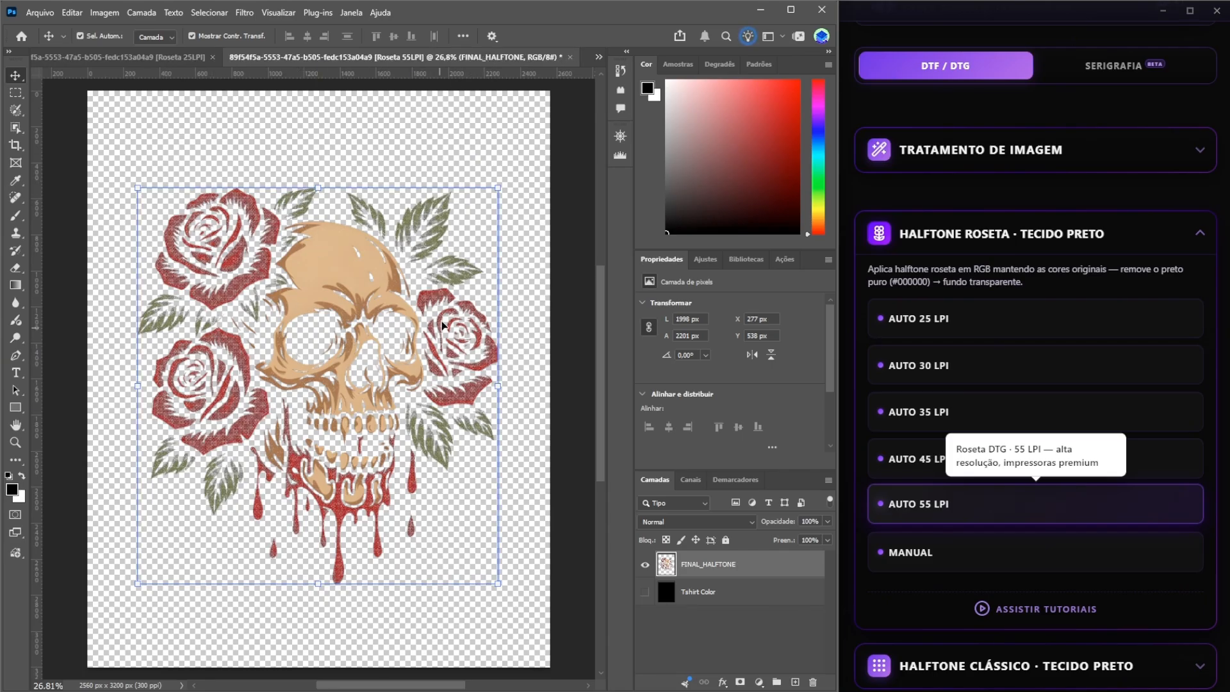
pyautogui.click(187, 56)
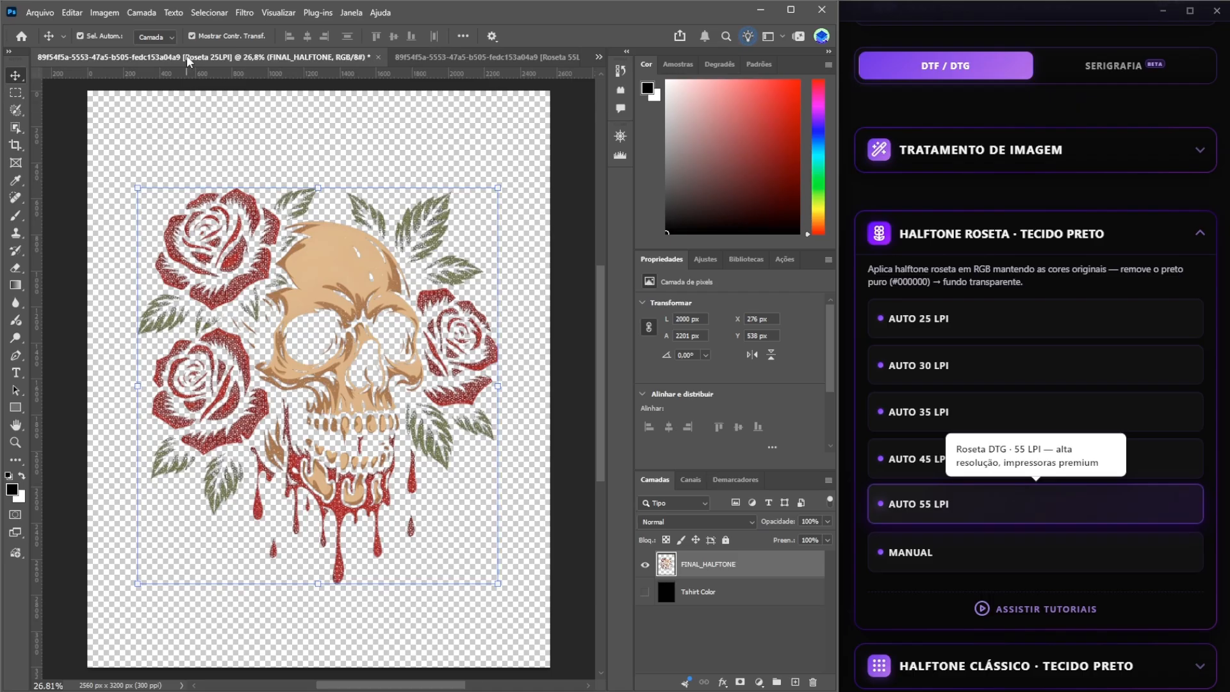
pyautogui.scroll(3, 262, 298)
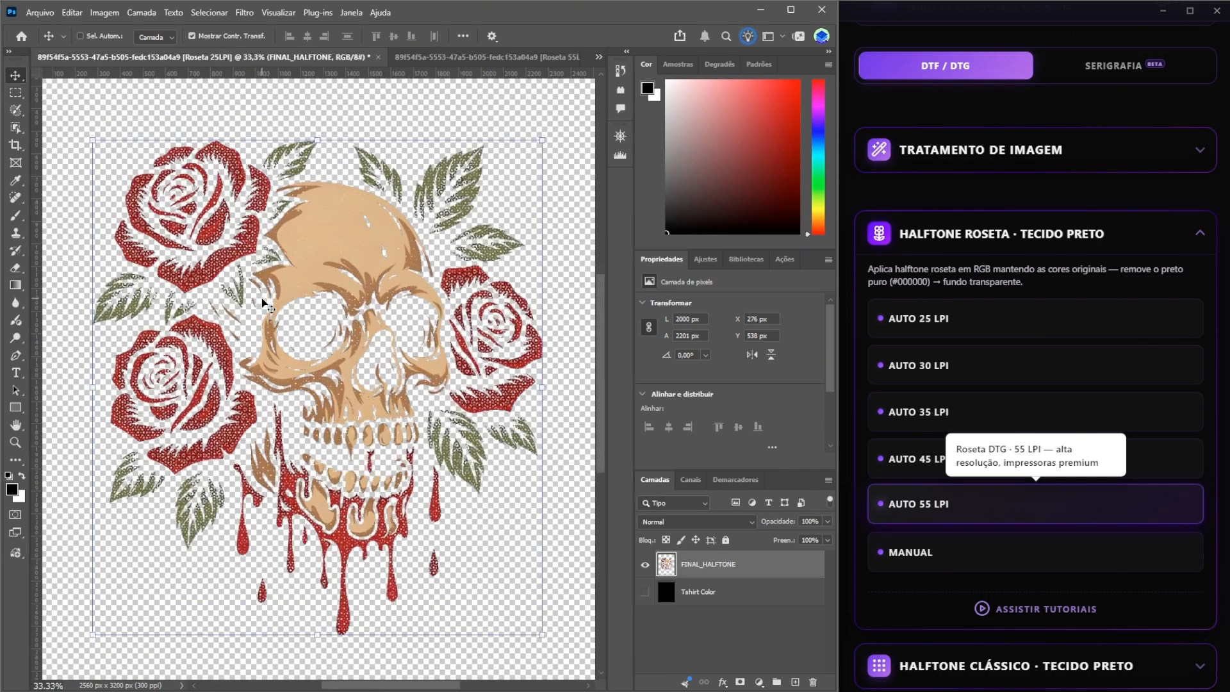
pyautogui.moveTo(261, 298); pyautogui.dragTo(404, 393)
pyautogui.scroll(3, 406, 404)
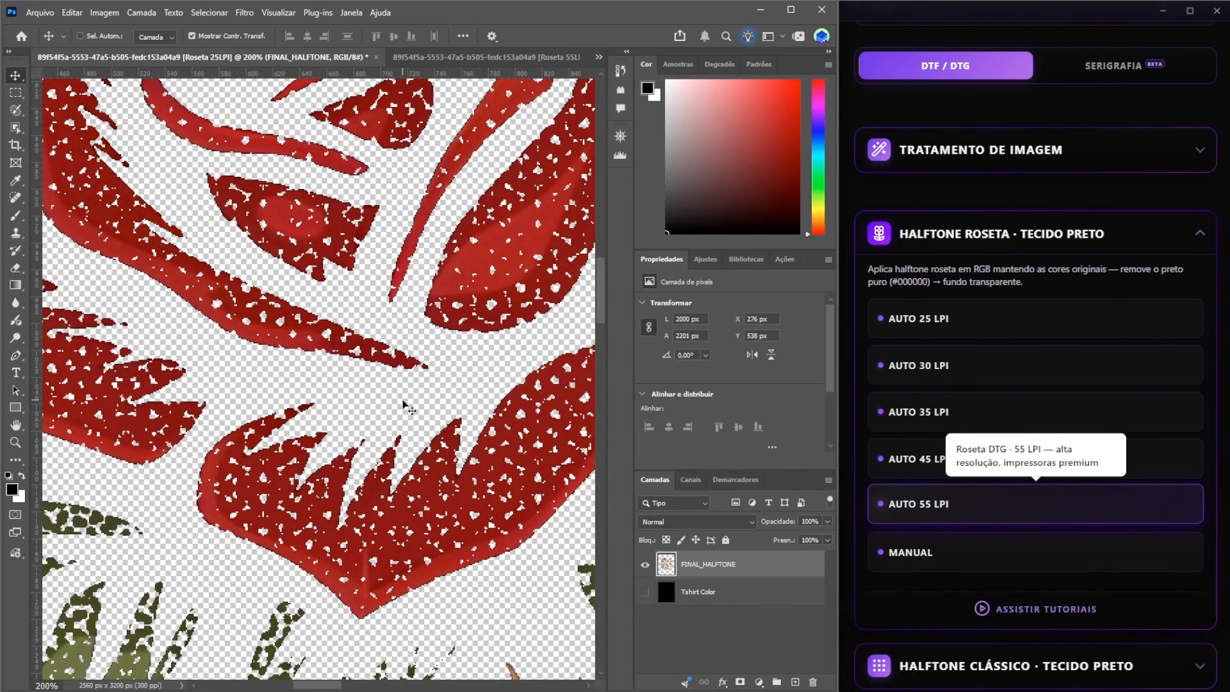
pyautogui.scroll(-3, 404, 404)
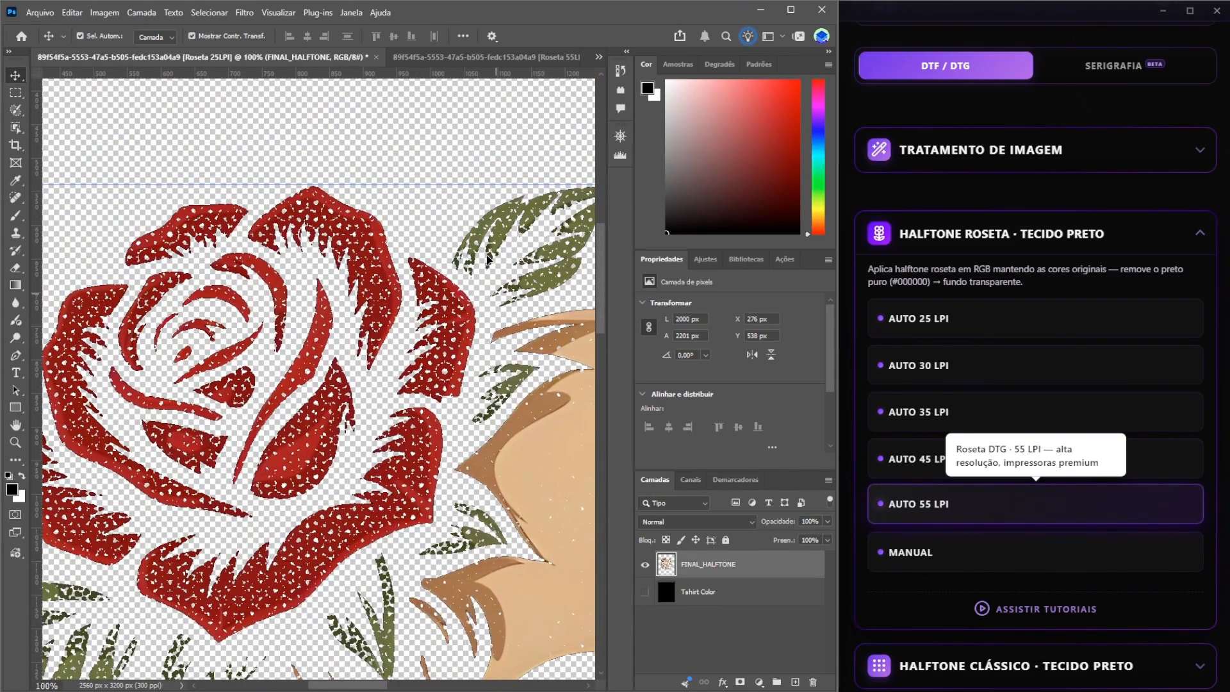
# - Examine the 55 LPI version's dot pattern up close on the petals of the upper rose
pyautogui.click(536, 58)
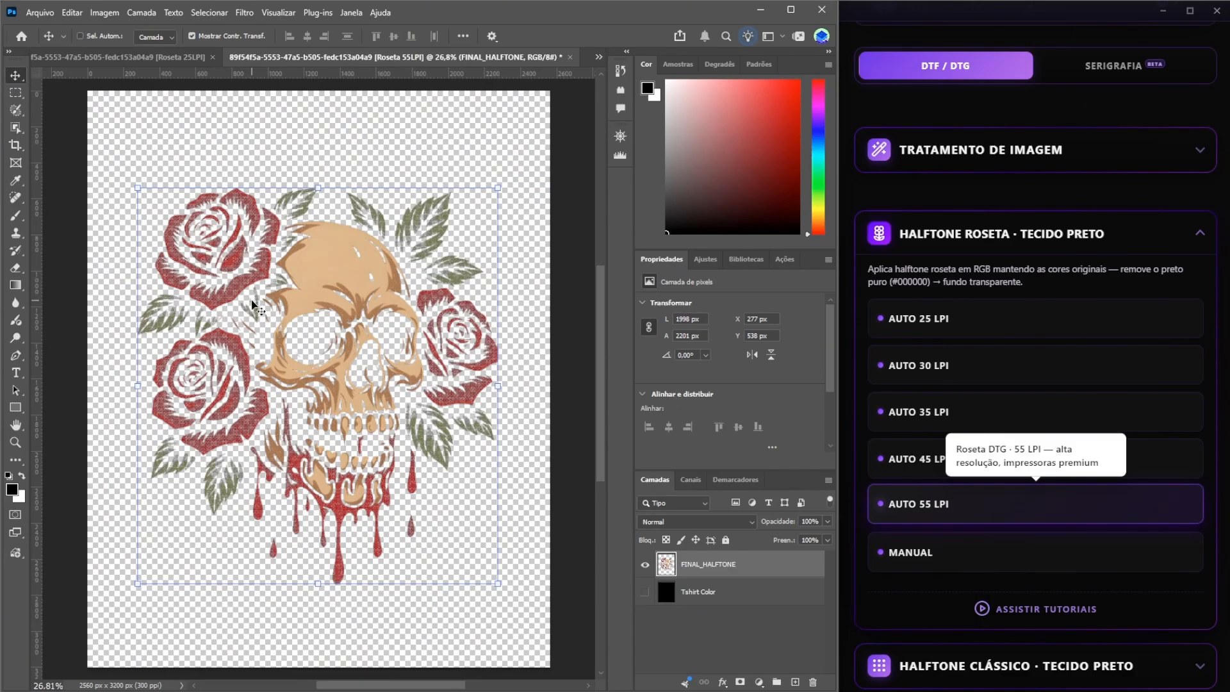
pyautogui.hotkey('ctrl', '-')
pyautogui.hotkey('ctrl', '+')
pyautogui.hotkey('ctrl', '+')
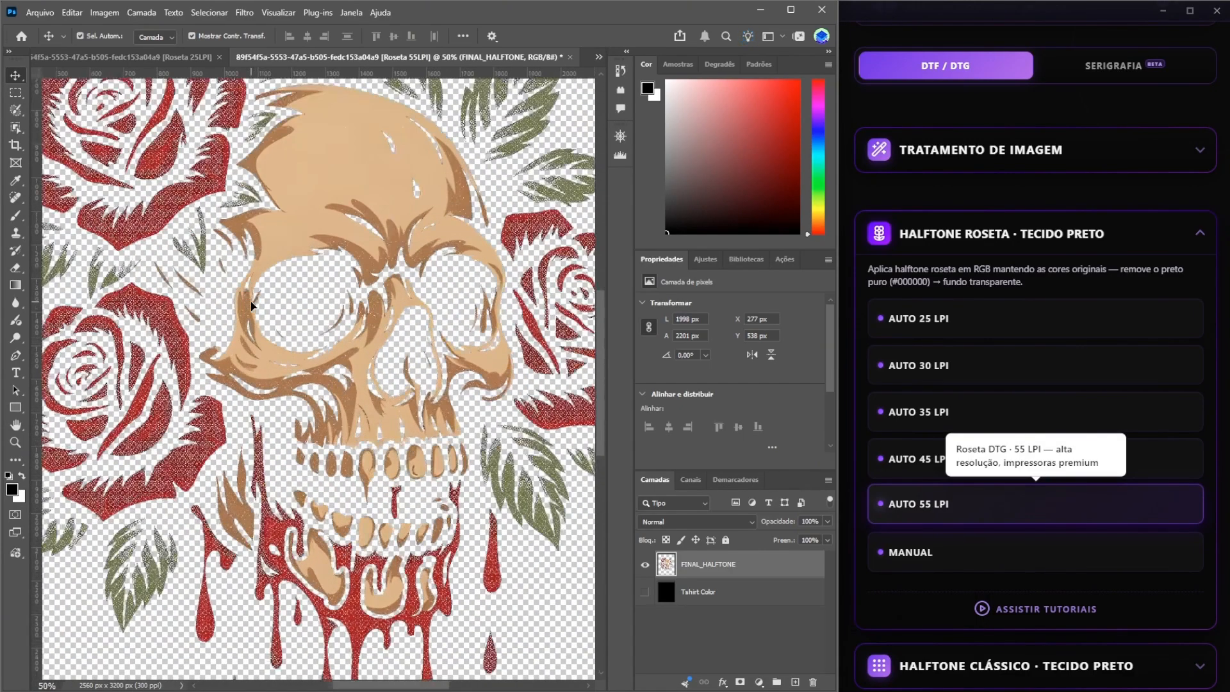
pyautogui.moveTo(246, 196); pyautogui.dragTo(352, 423)
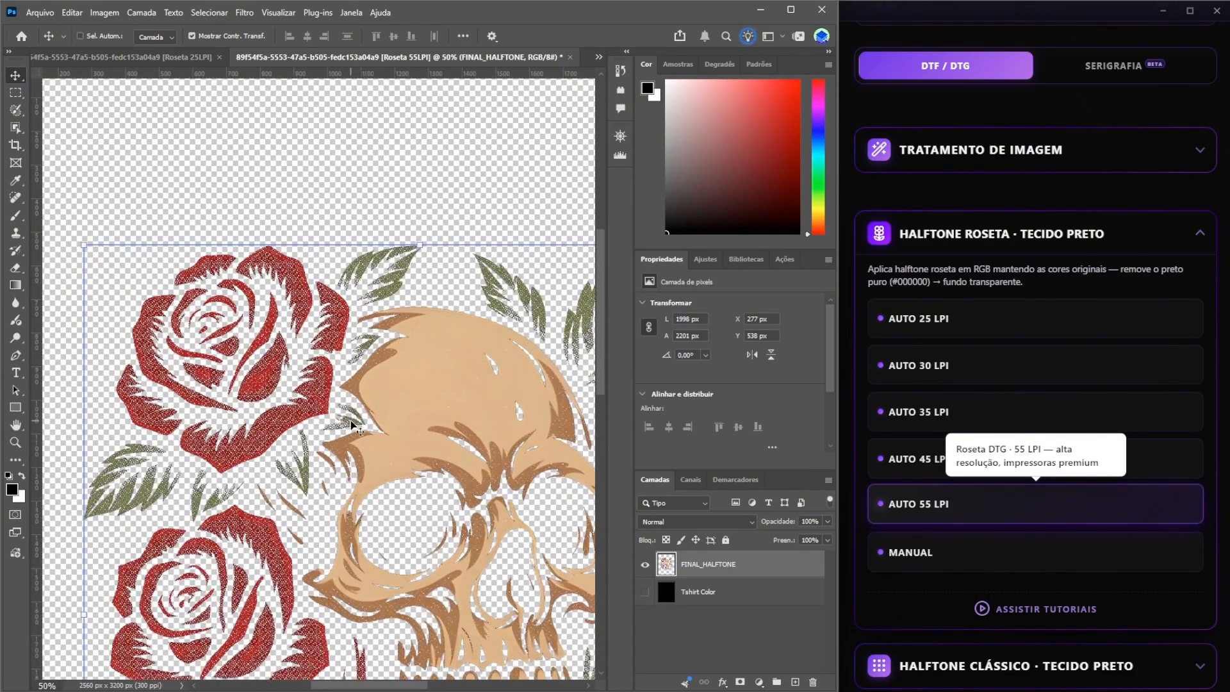
pyautogui.hotkey('ctrl', '+')
pyautogui.scroll(2, 349, 410)
pyautogui.hscroll(-3, 350, 410)
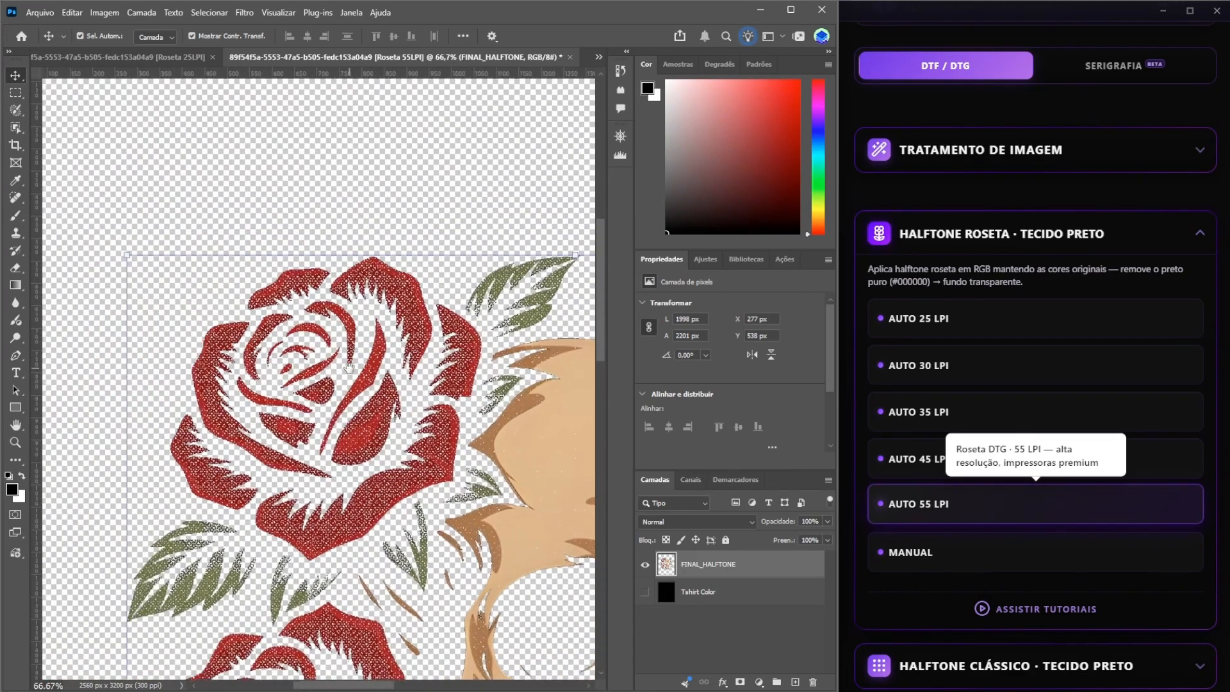
pyautogui.hotkey('ctrl', '+')
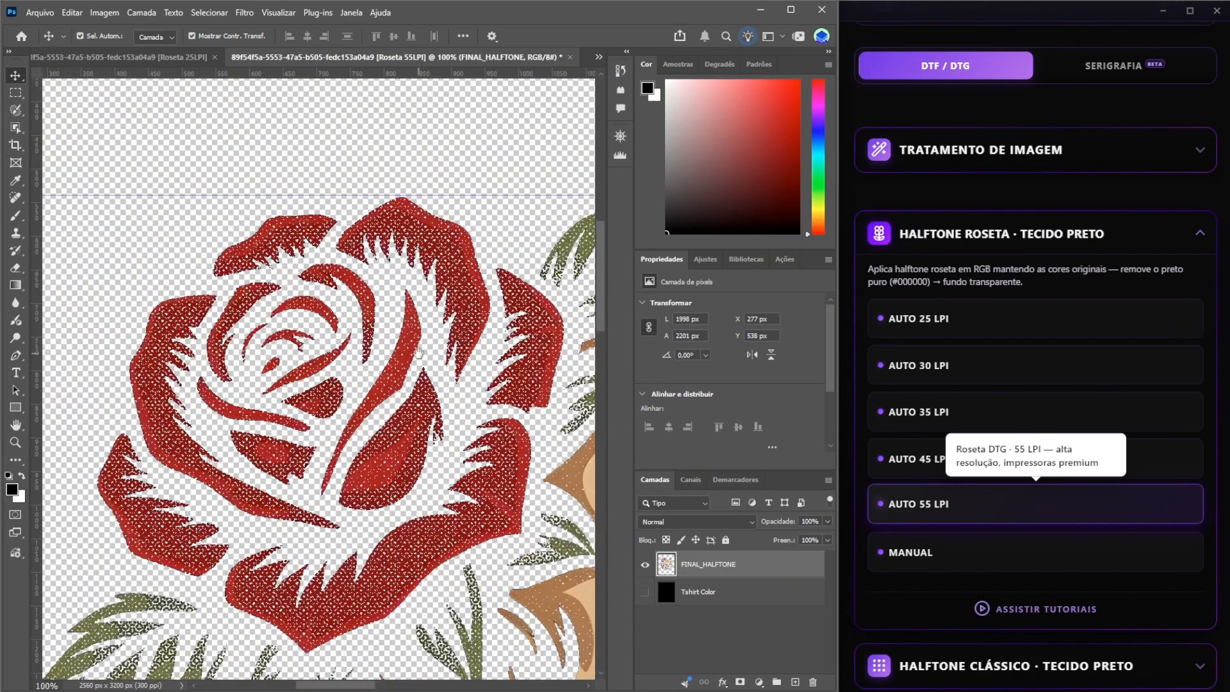
pyautogui.scroll(-2, 386, 289)
pyautogui.hscroll(1, 386, 290)
pyautogui.scroll(-1, 386, 289)
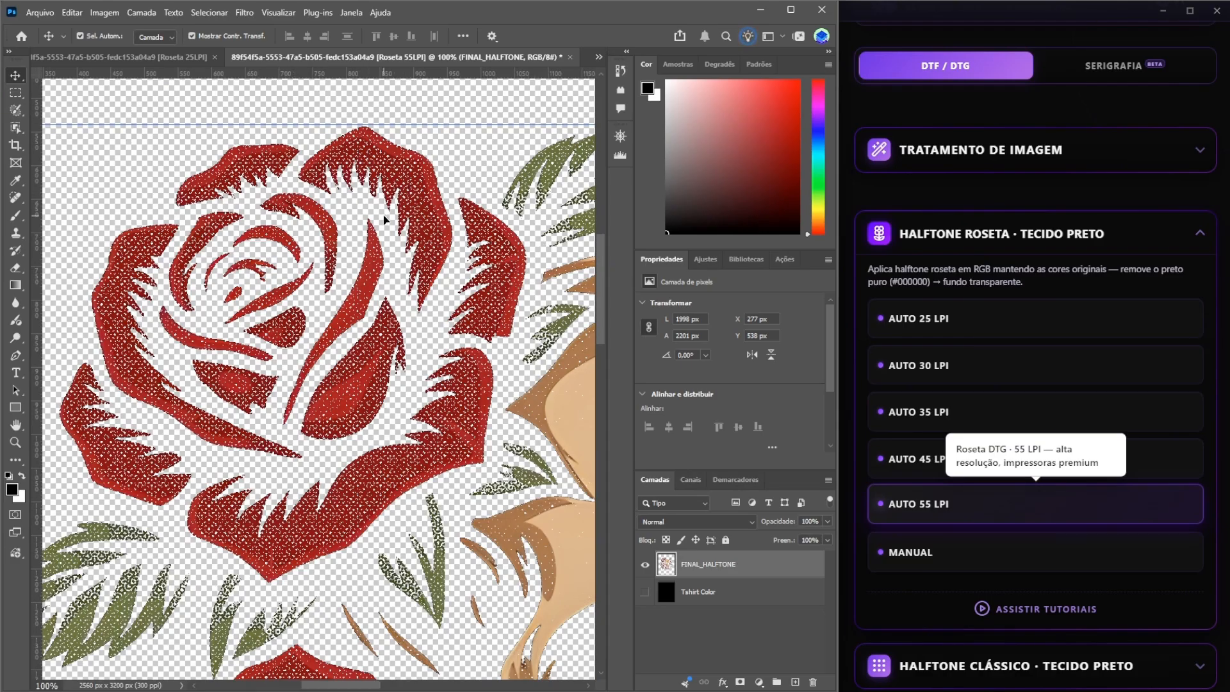
pyautogui.scroll(1, 383, 219)
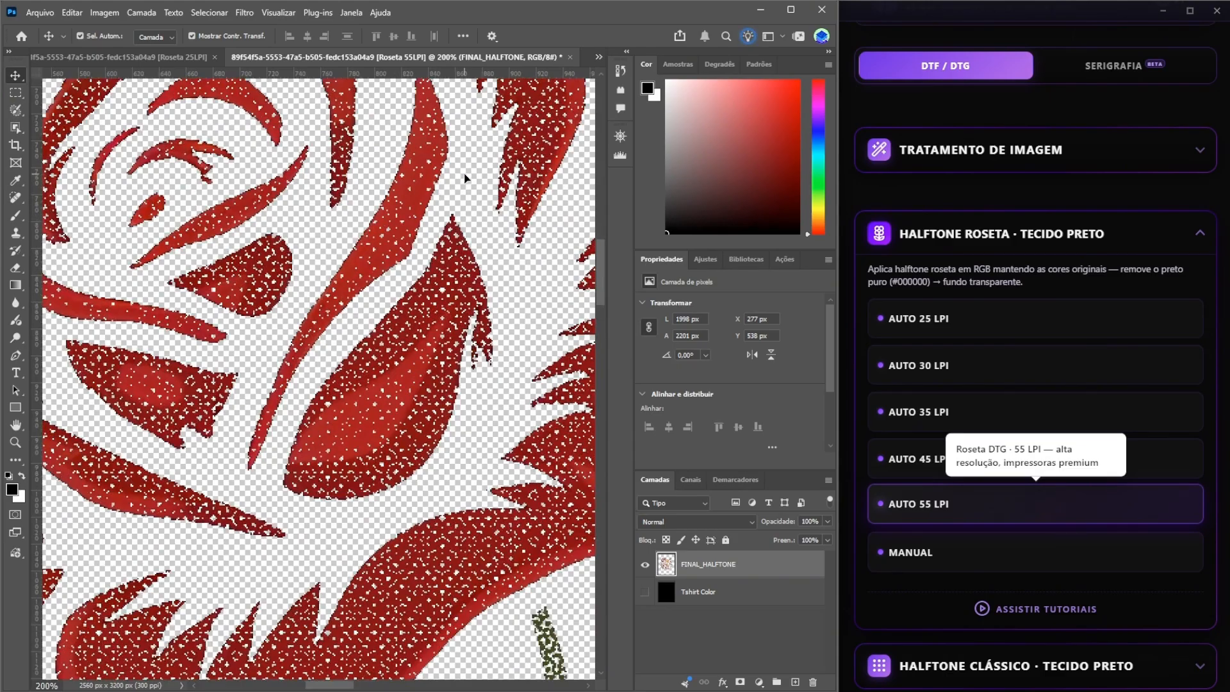
pyautogui.scroll(3, 408, 318)
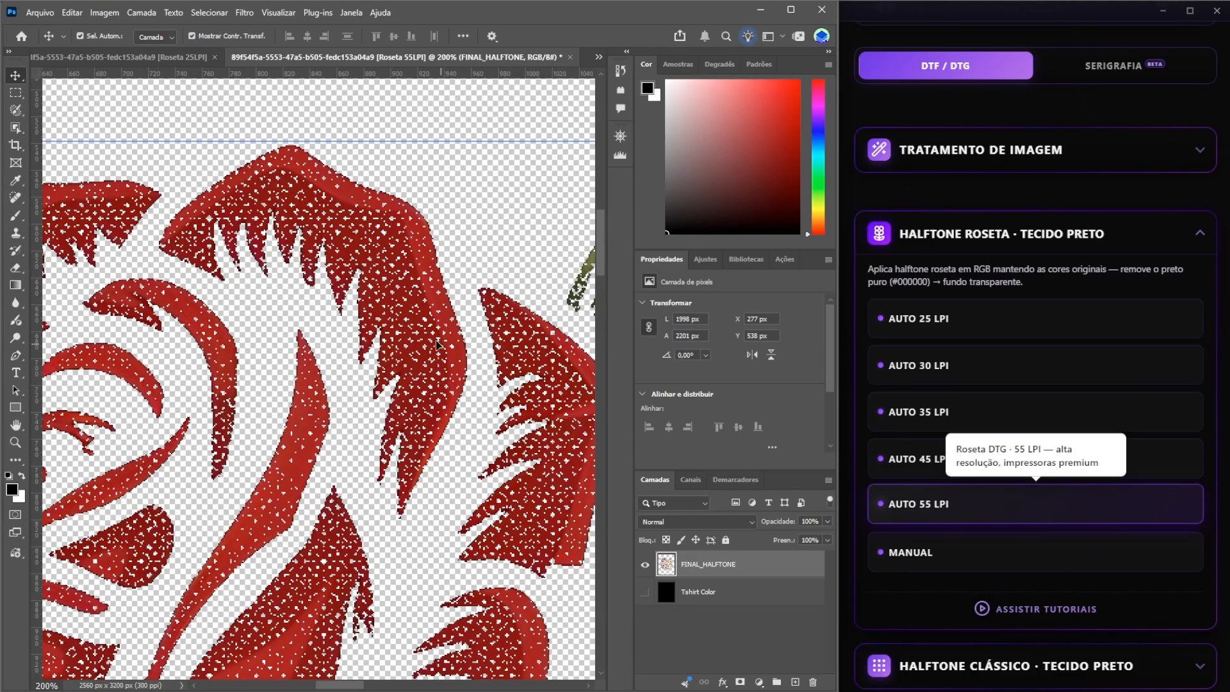
# - Inspect the same upper rose in the 25 LPI document at 200% and 100% magnification
pyautogui.click(171, 57)
pyautogui.hotkey('ctrl', '+')
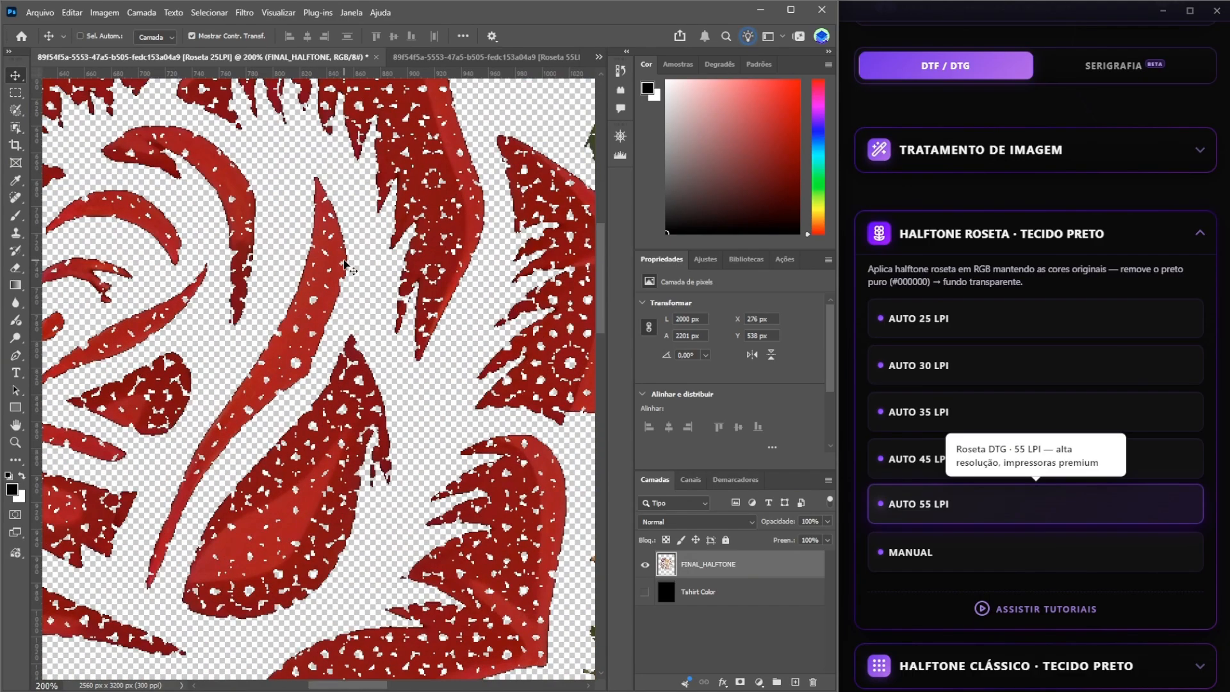
pyautogui.moveTo(344, 263); pyautogui.dragTo(338, 363)
pyautogui.hotkey('ctrl', '-')
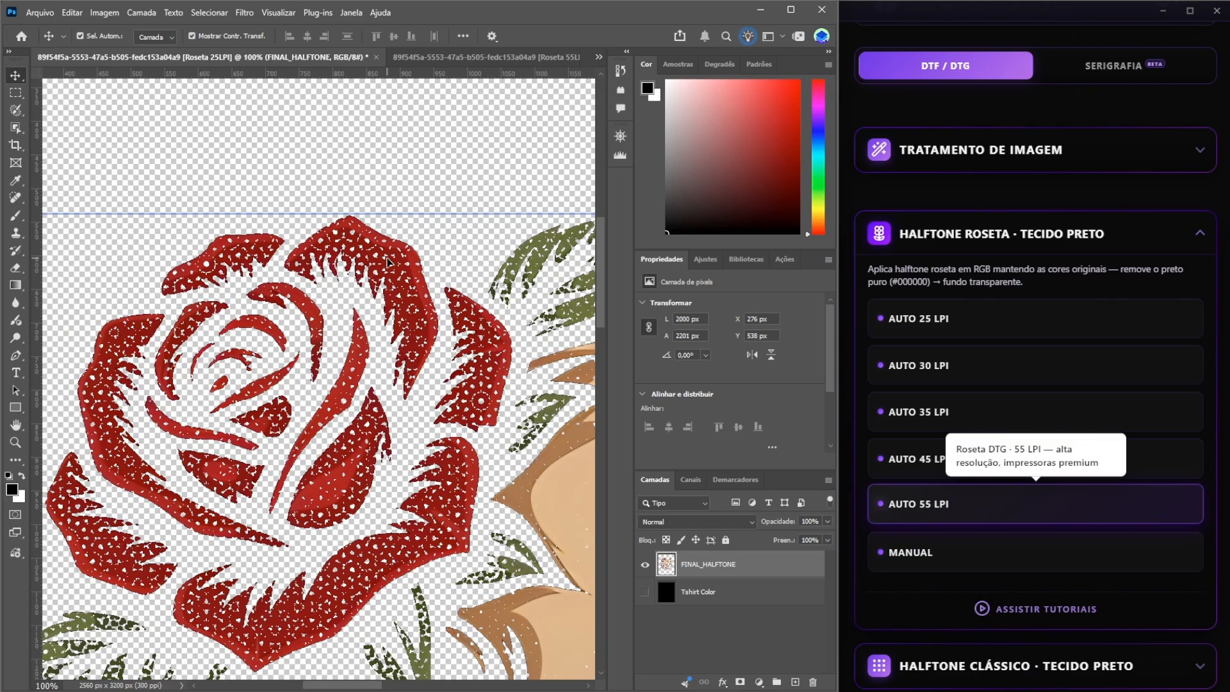
pyautogui.hotkey('ctrl', '+')
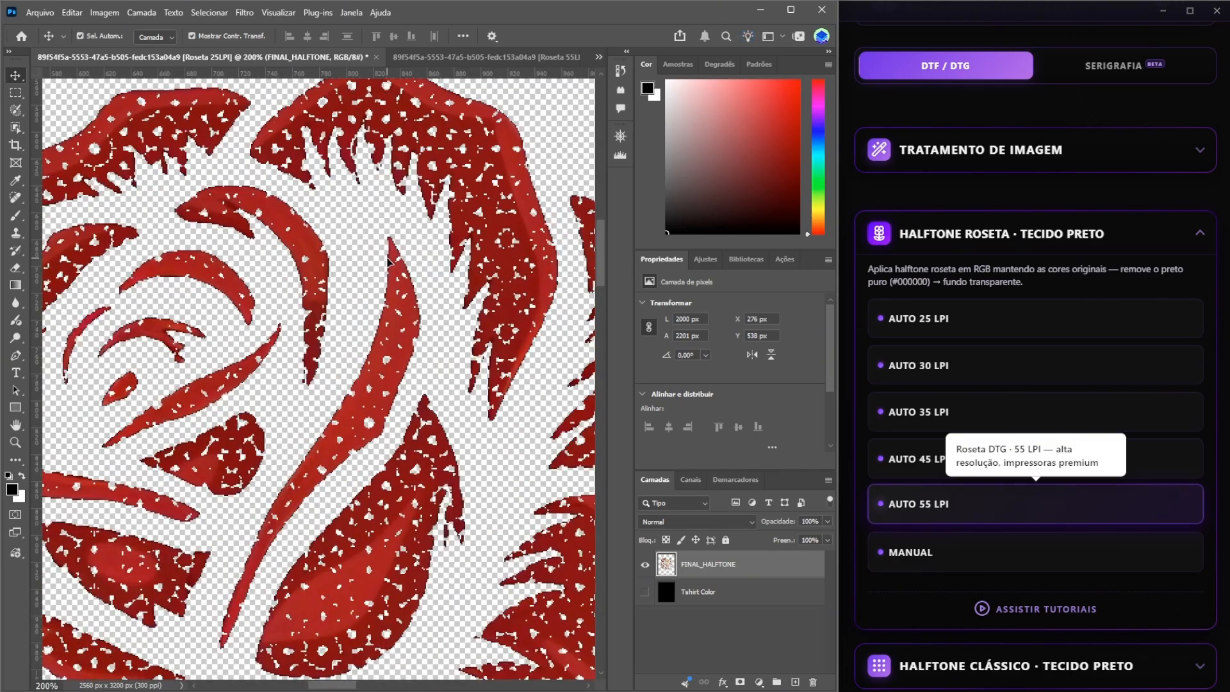
pyautogui.hotkey('ctrl', '-')
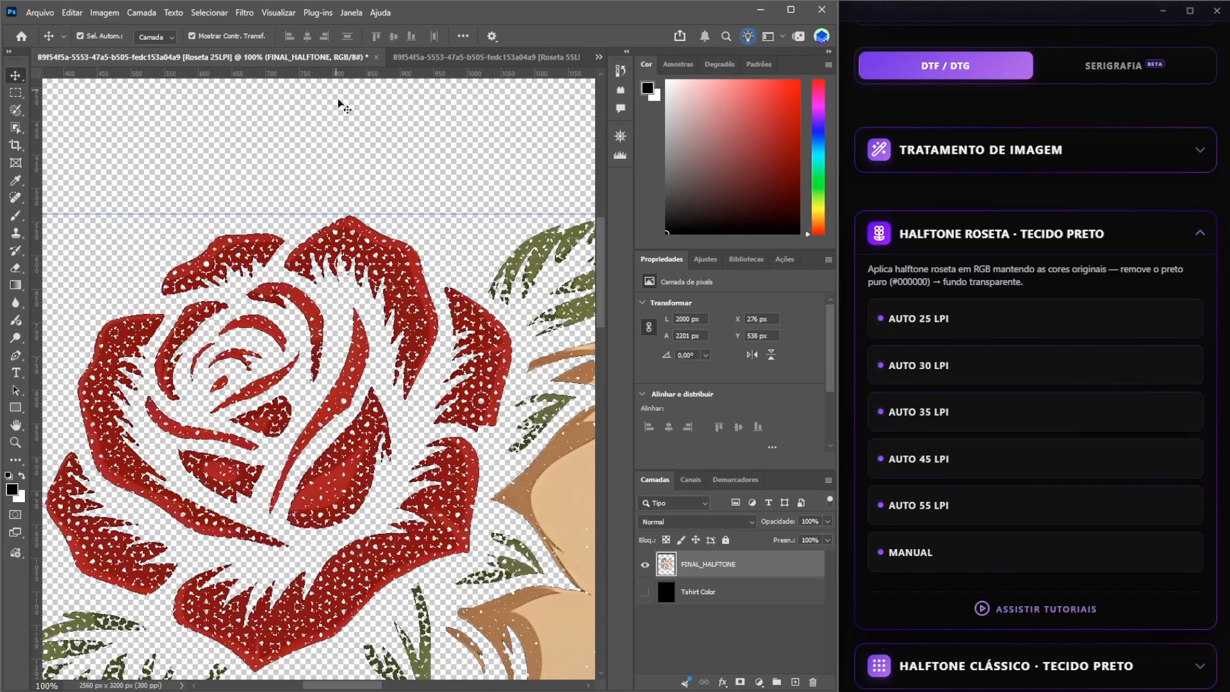
# - Inspect the 55 LPI document's dots at 200% across the rose petals and leaves, ending with the whole artwork in view
pyautogui.click(484, 55)
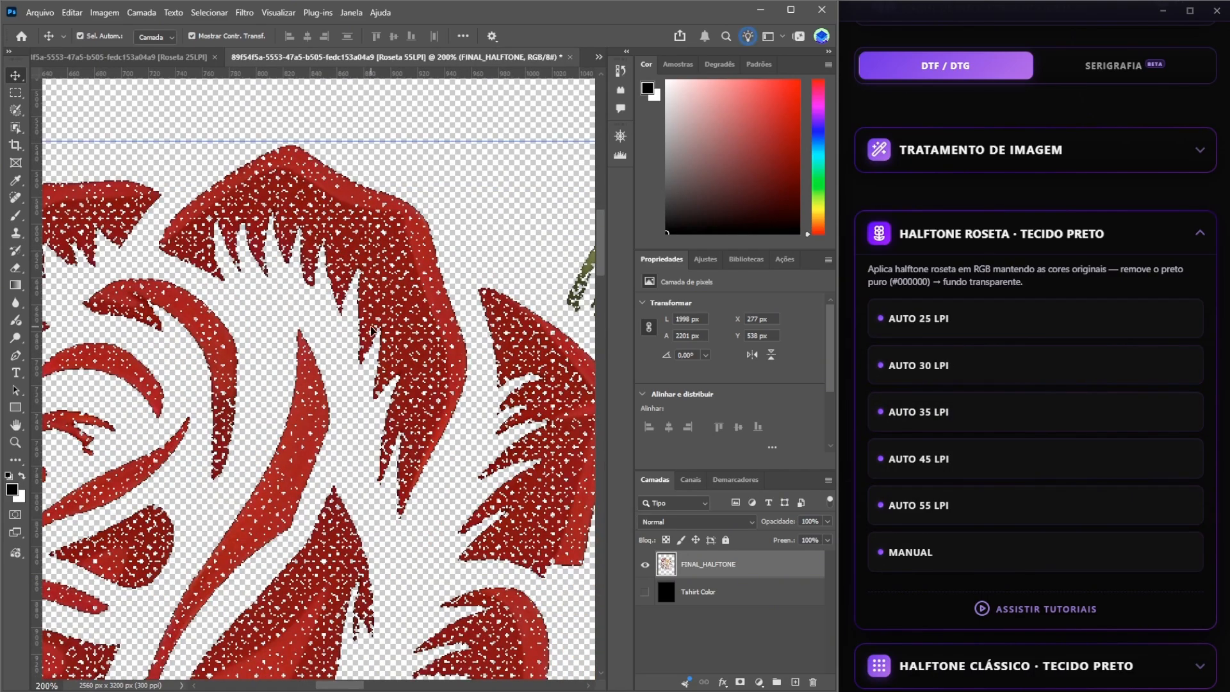
pyautogui.scroll(2, 371, 329)
pyautogui.hscroll(-3, 371, 359)
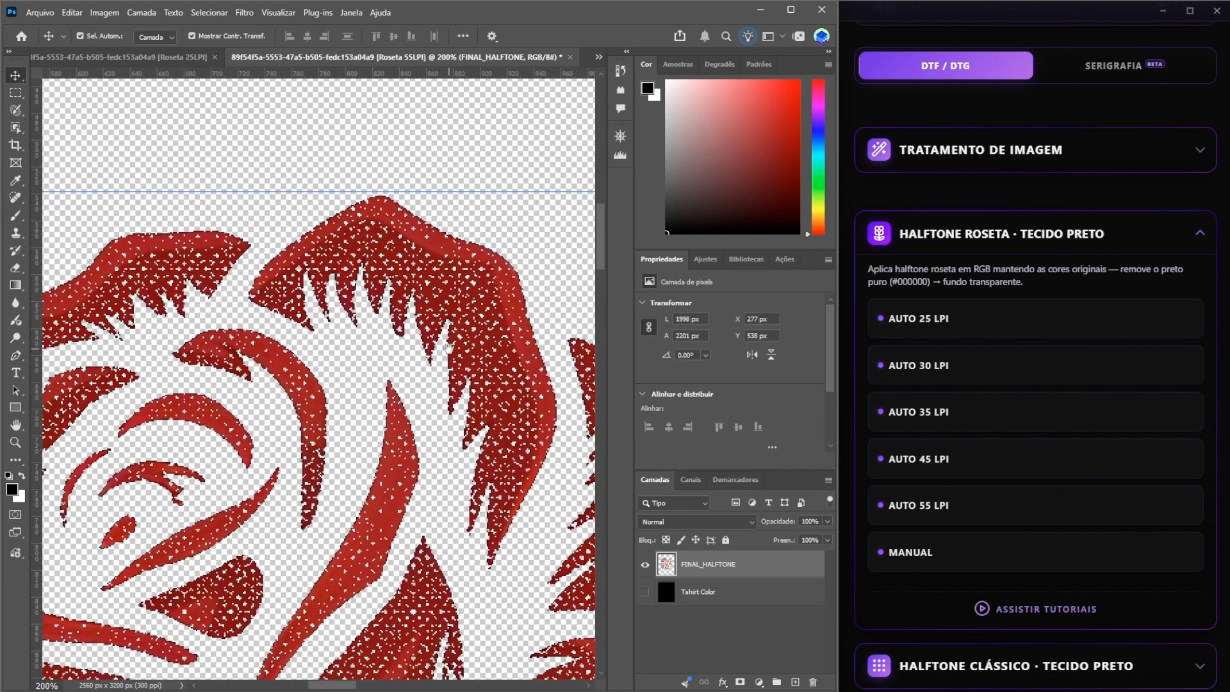
pyautogui.scroll(-5, 371, 412)
pyautogui.scroll(-6, 370, 412)
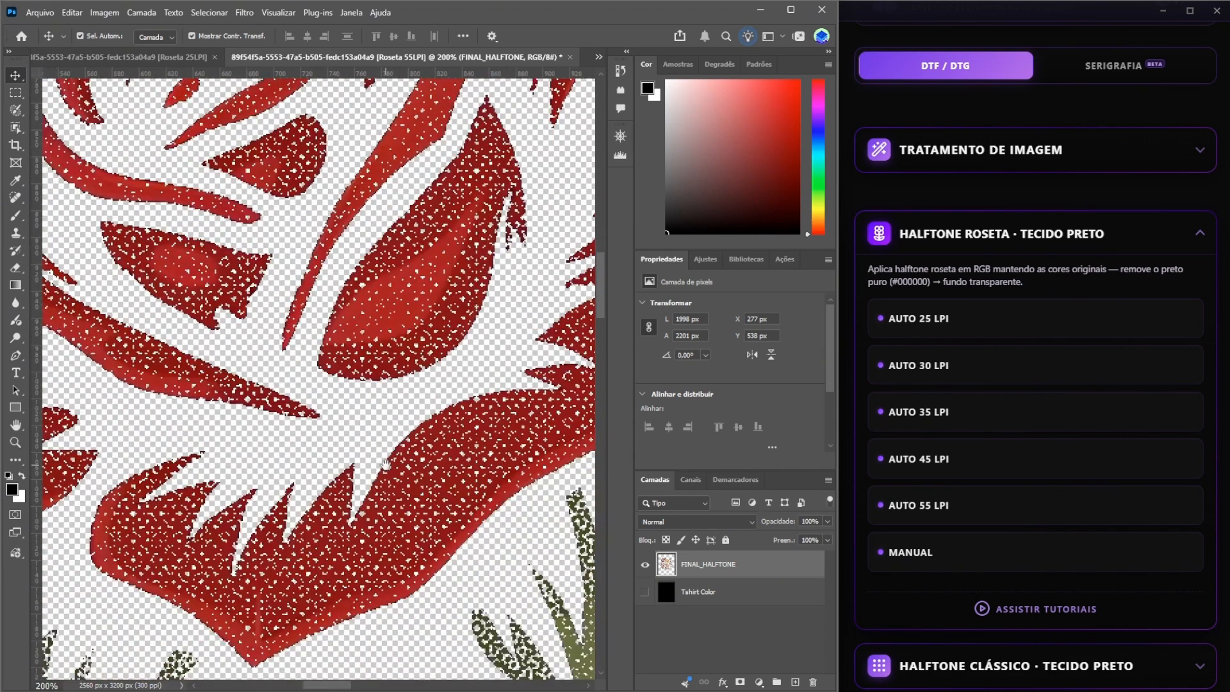
pyautogui.scroll(-4, 165, 444)
pyautogui.hscroll(-5, 165, 444)
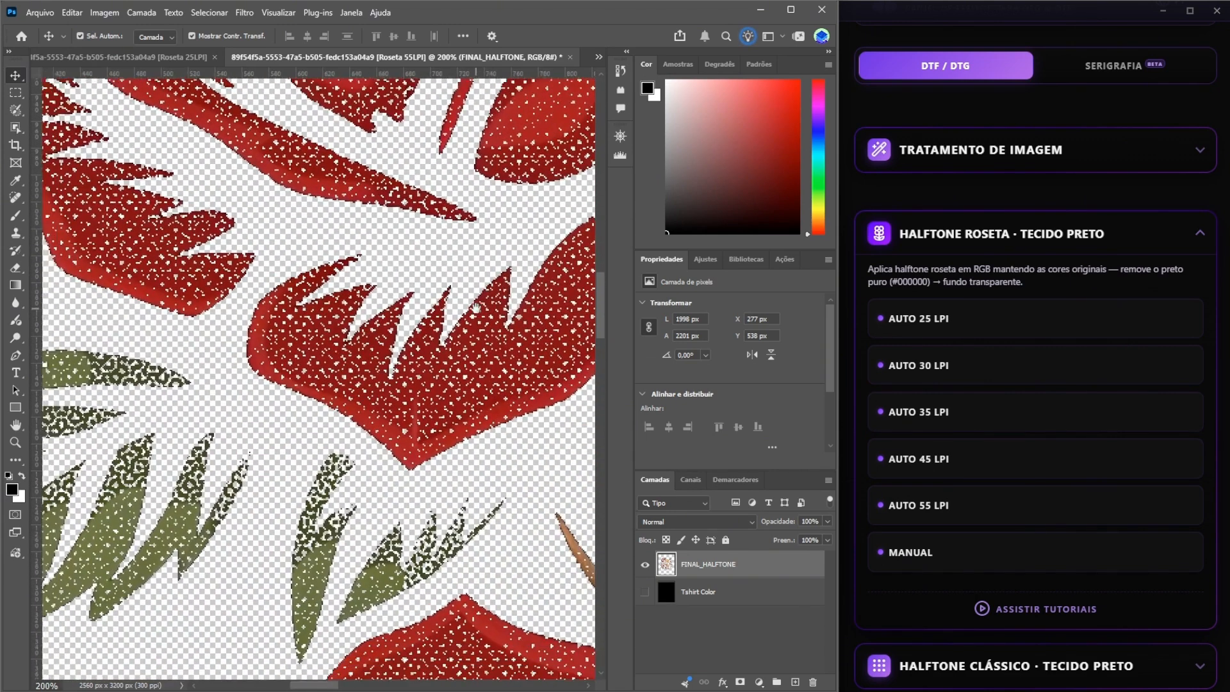
pyautogui.scroll(-5, 272, 334)
pyautogui.hscroll(3, 272, 333)
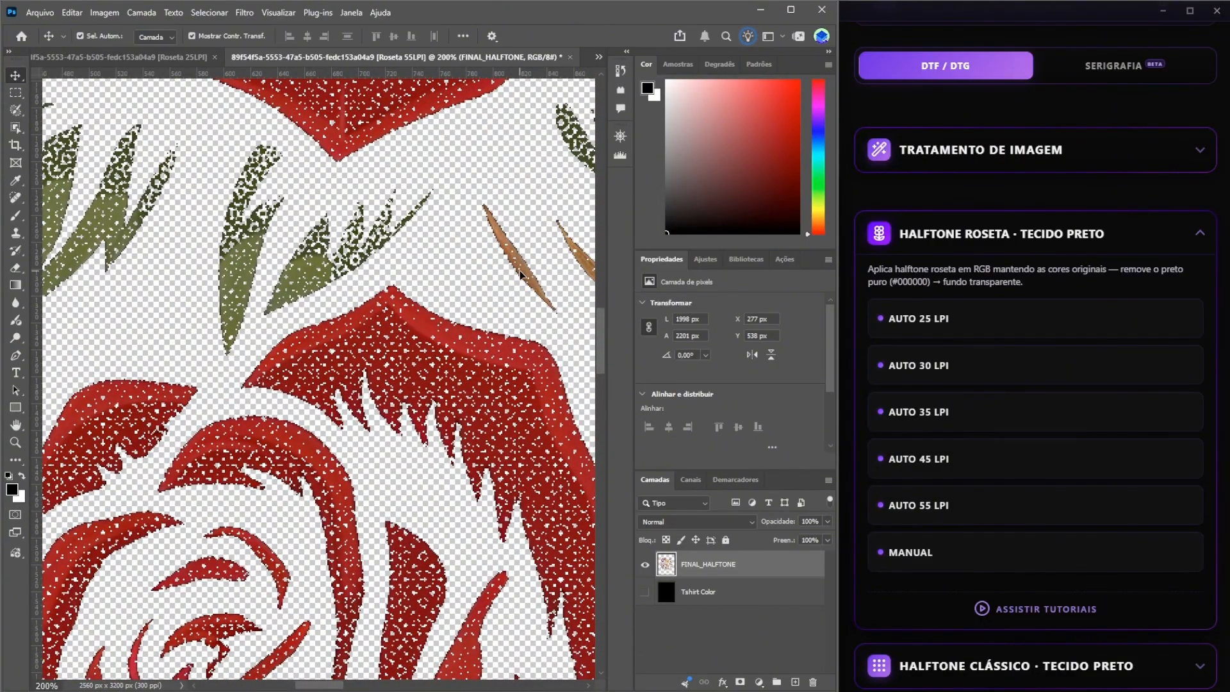
pyautogui.scroll(4, 456, 455)
pyautogui.hscroll(3, 457, 455)
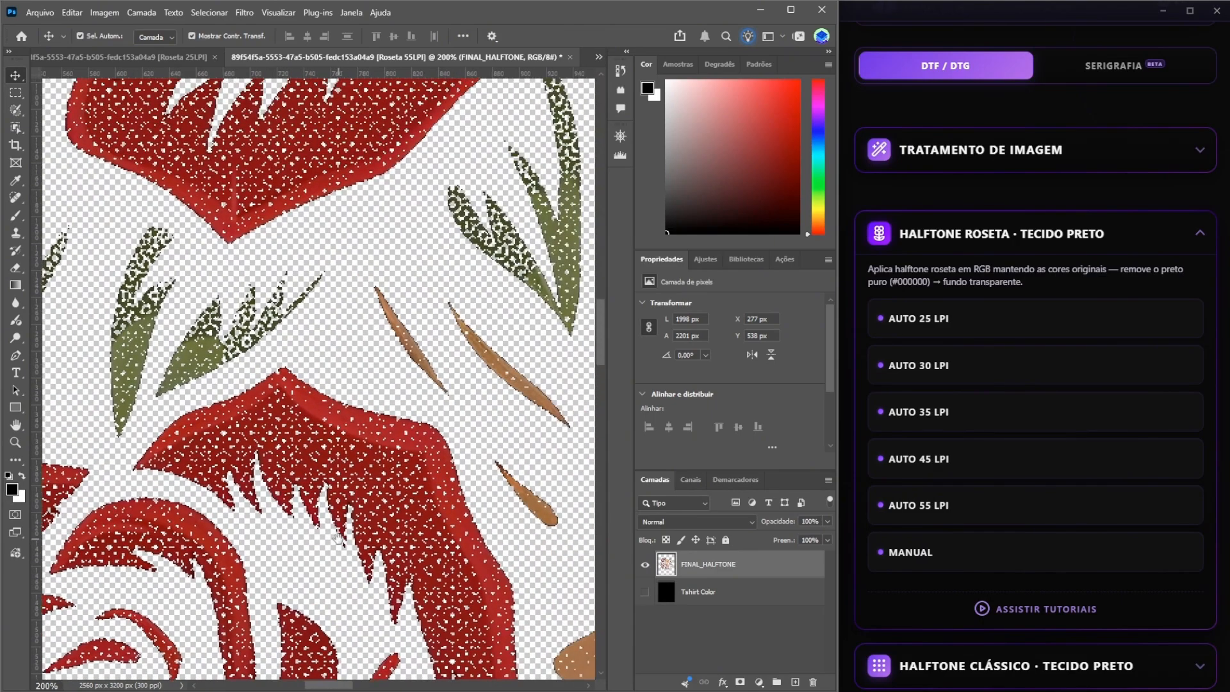
pyautogui.scroll(2, 437, 334)
pyautogui.hscroll(1, 436, 333)
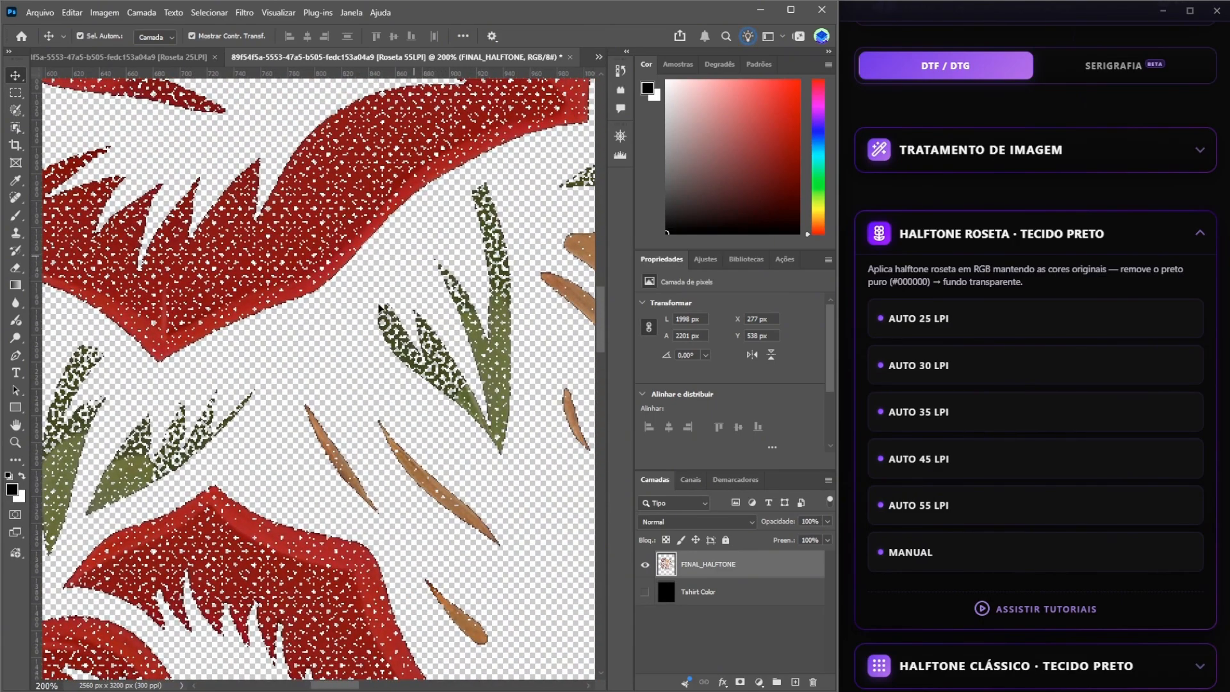
pyautogui.hotkey('ctrl', '0')
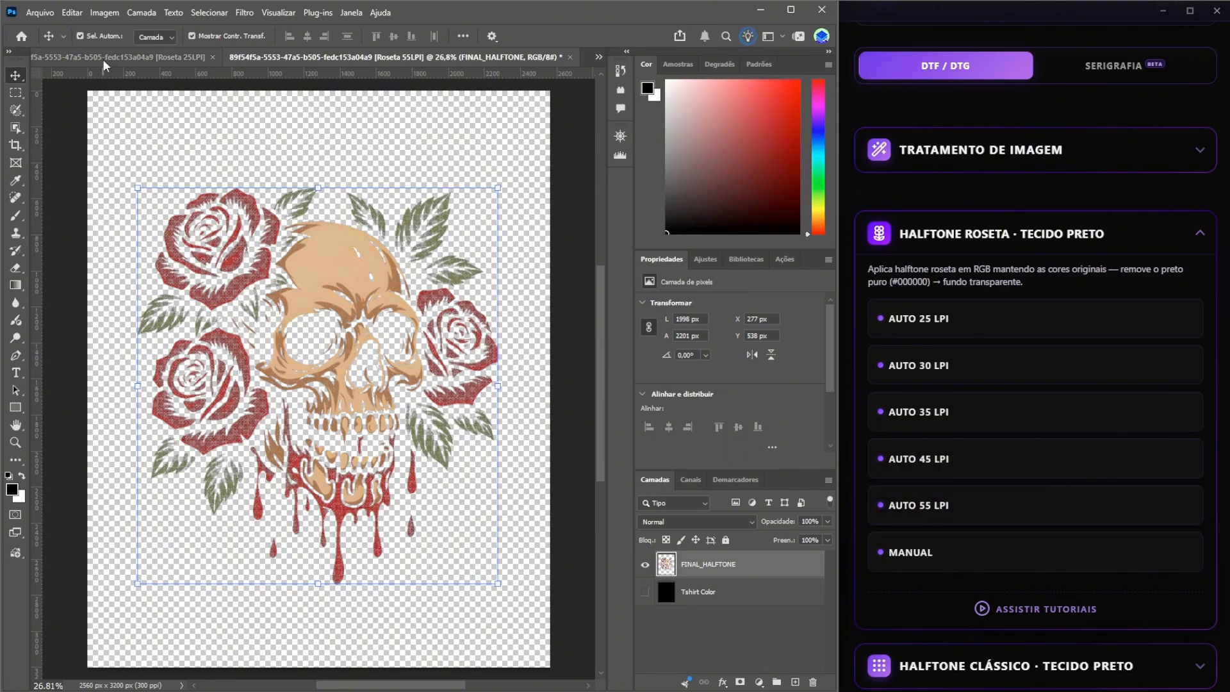
# - View the whole 25 LPI artwork and preview it over the Tshirt Color layer, leaving that layer hidden
pyautogui.click(147, 59)
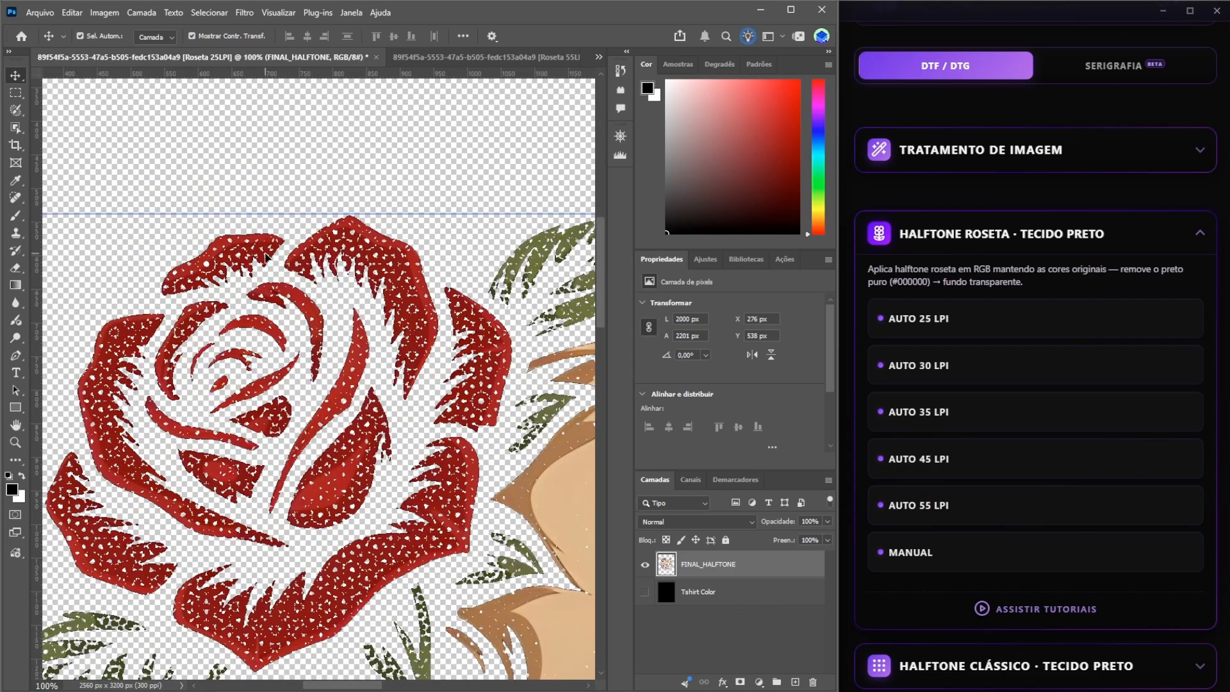
pyautogui.hotkey('ctrl', '0')
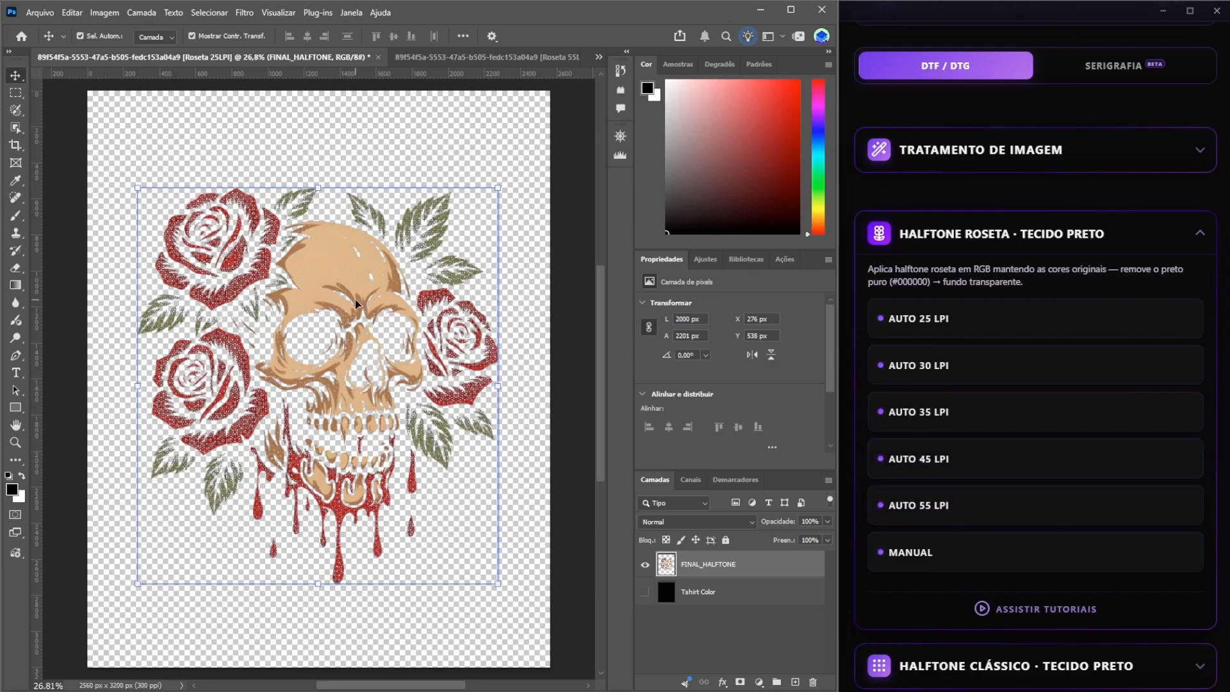
pyautogui.scroll(4, 355, 298)
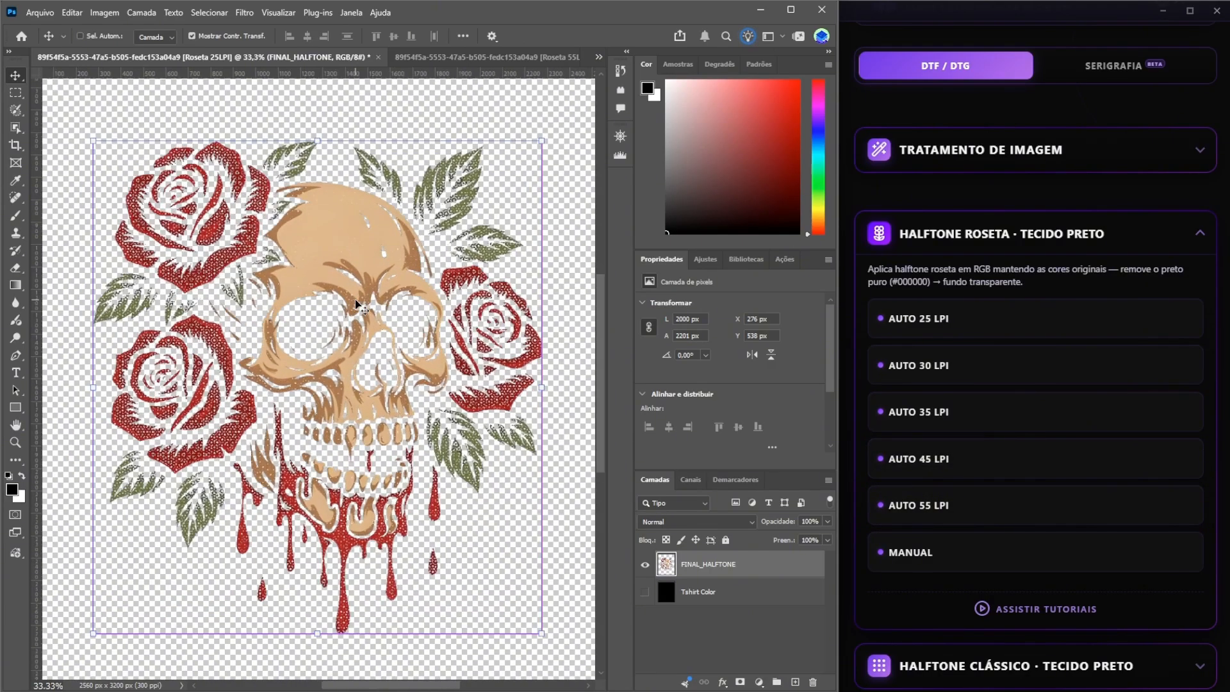
pyautogui.hotkey('ctrl', '0')
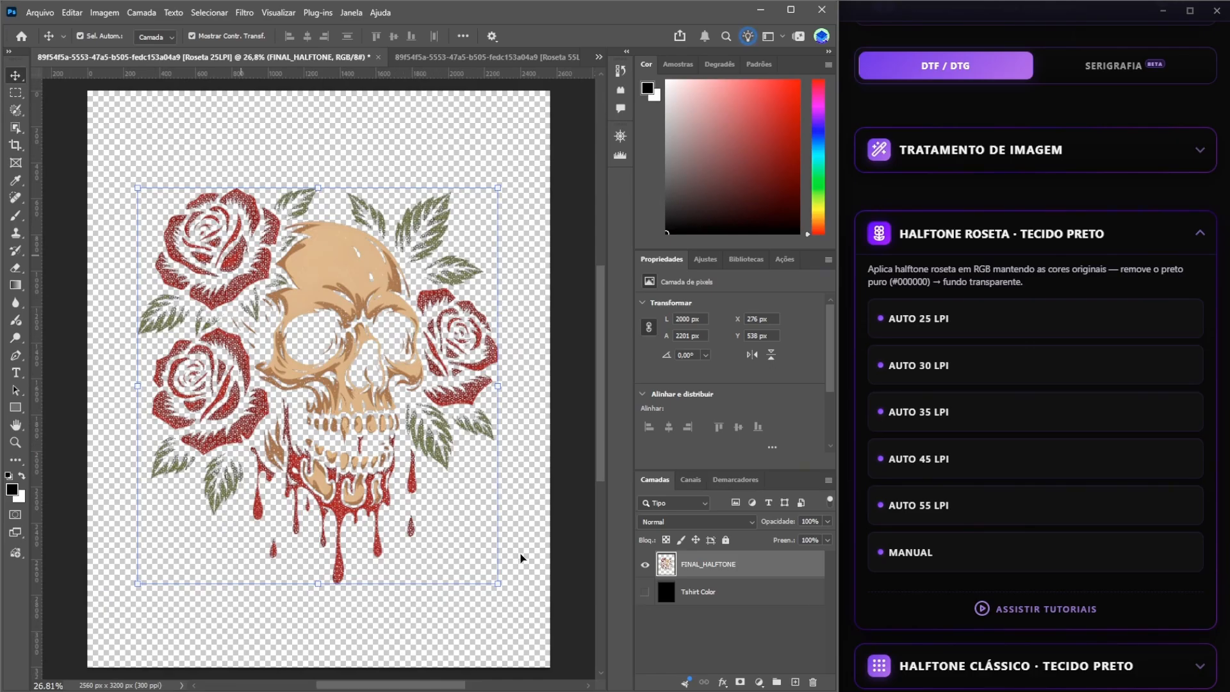
pyautogui.click(646, 592)
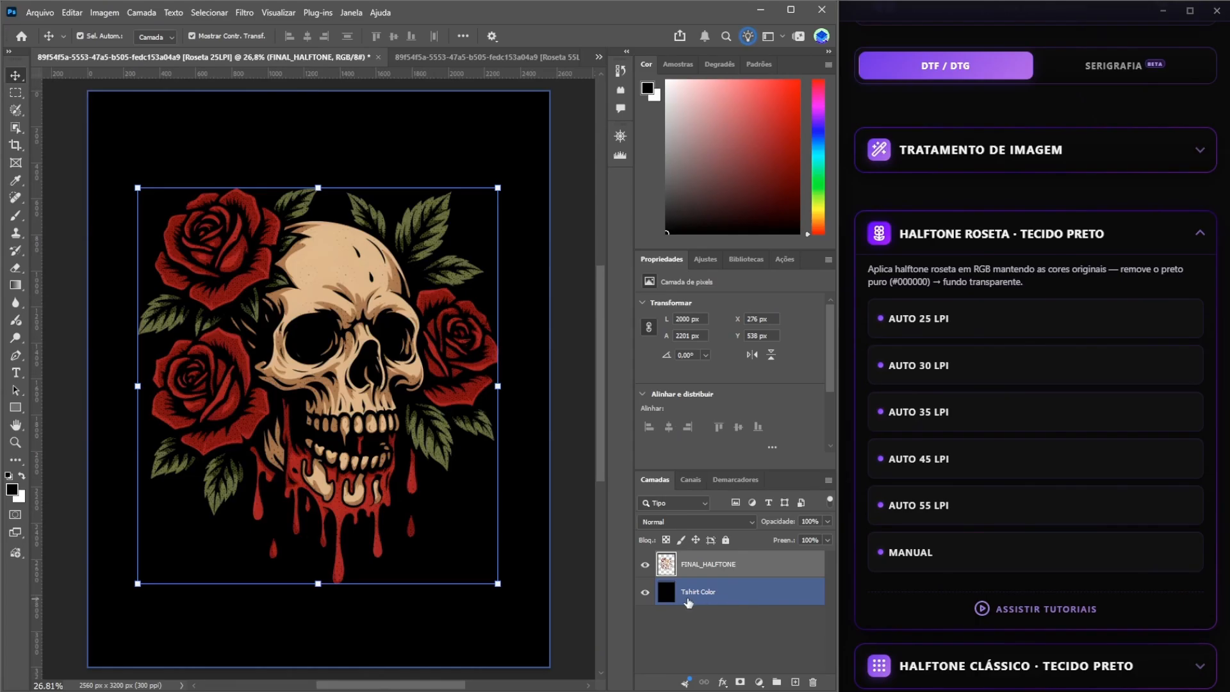
pyautogui.click(644, 592)
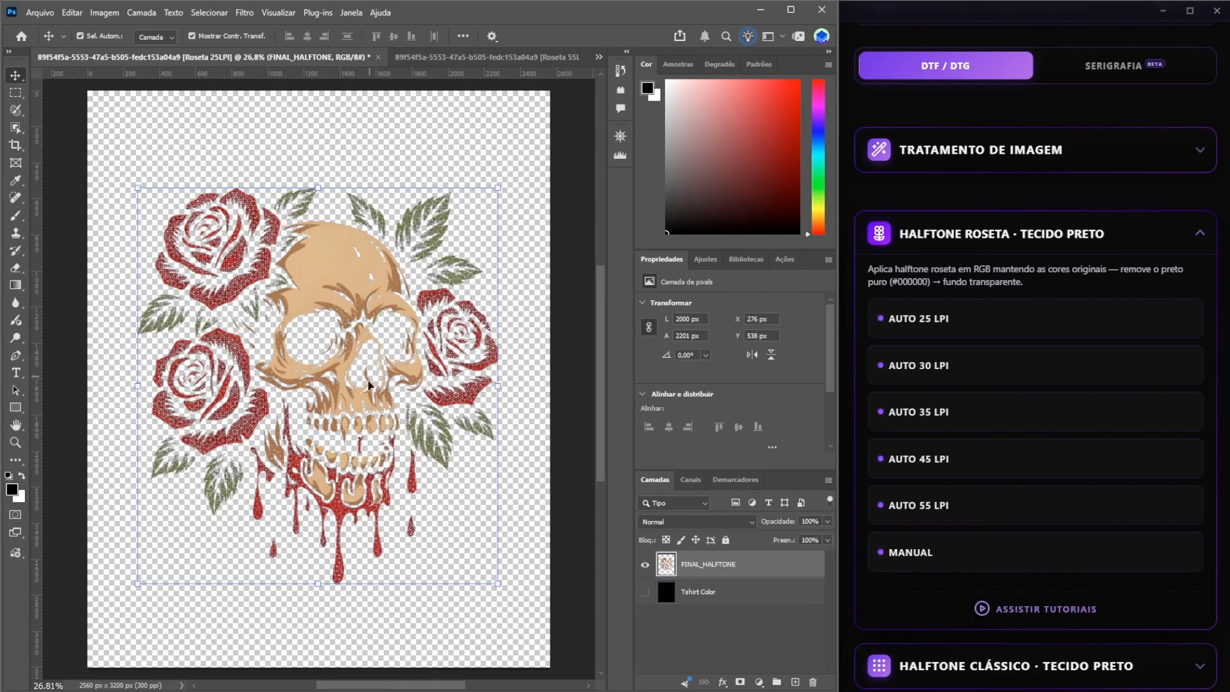
pyautogui.click(41, 13)
pyautogui.moveTo(75, 253)
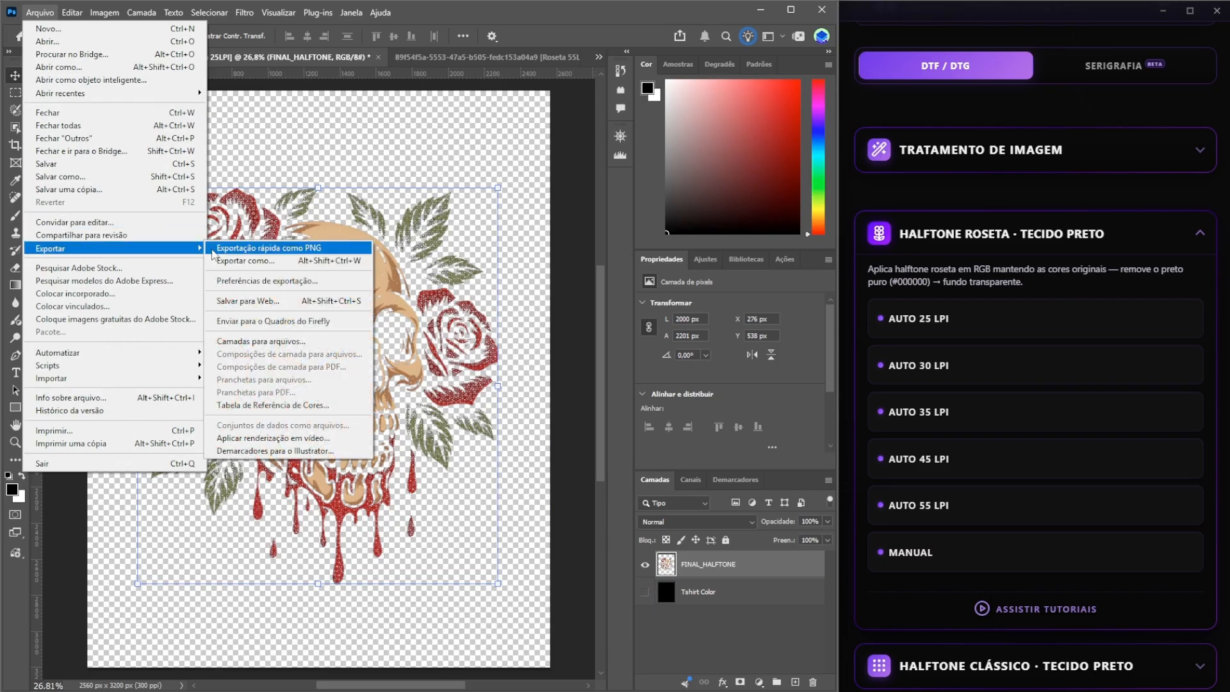
pyautogui.click(248, 261)
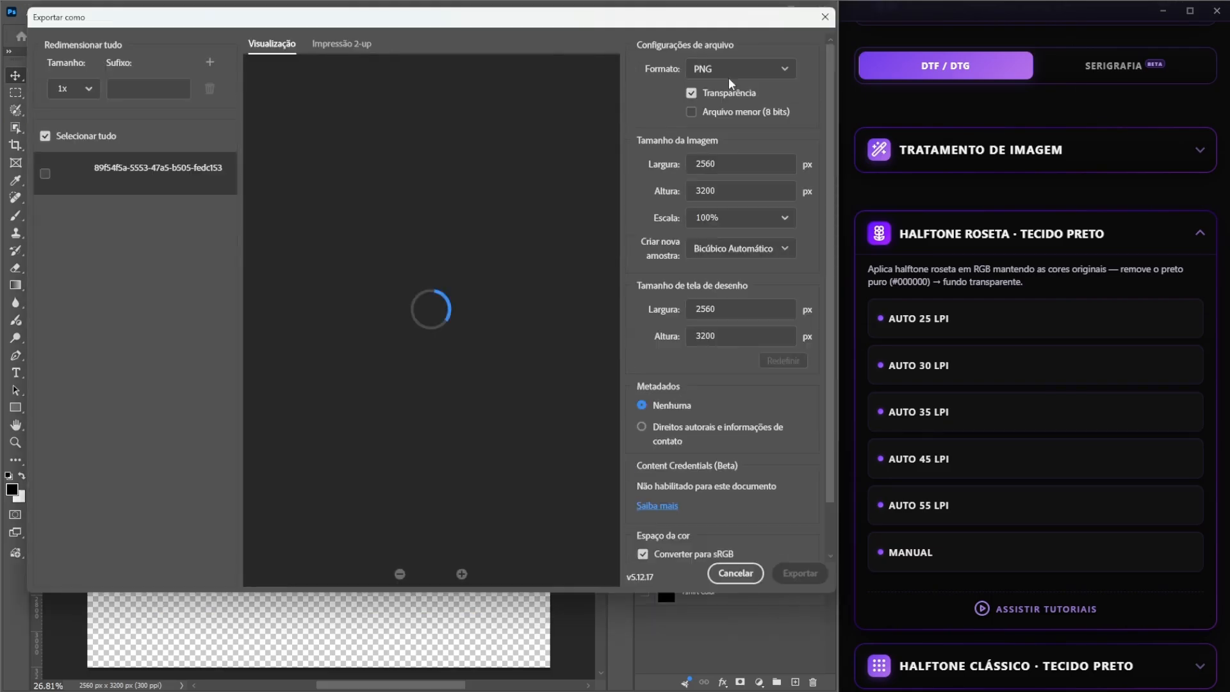
pyautogui.click(823, 18)
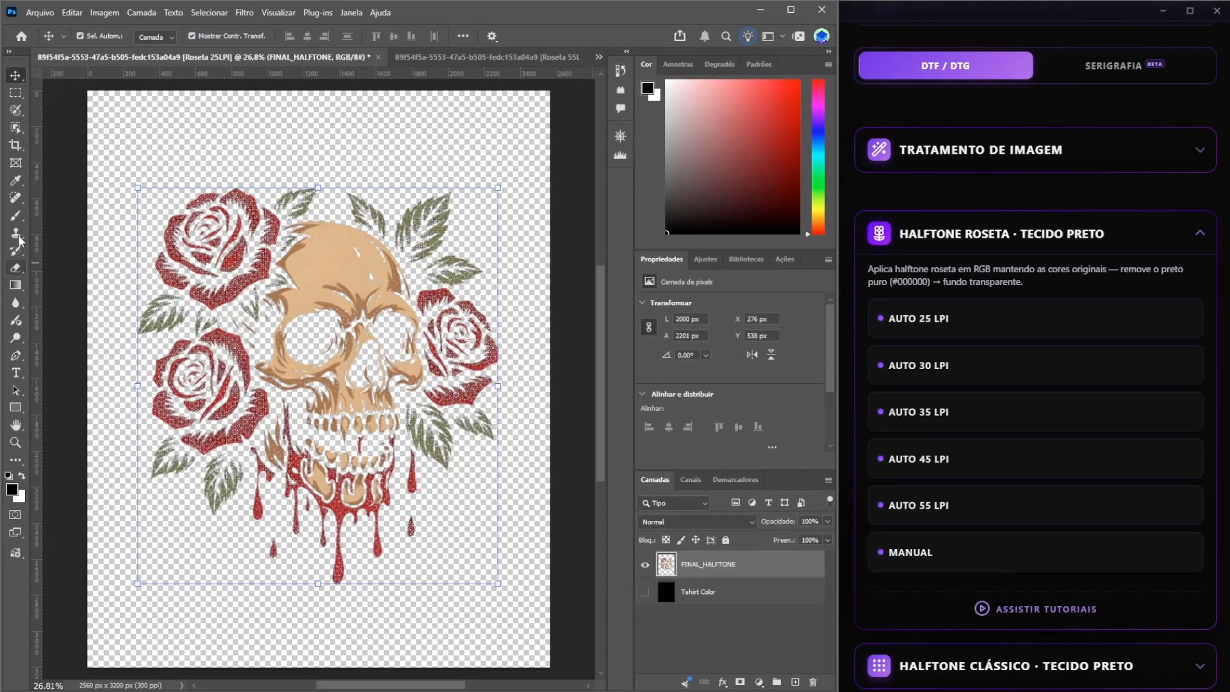
# - Look up the quick PNG export command available for the transparent 25 LPI artwork
pyautogui.click(40, 13)
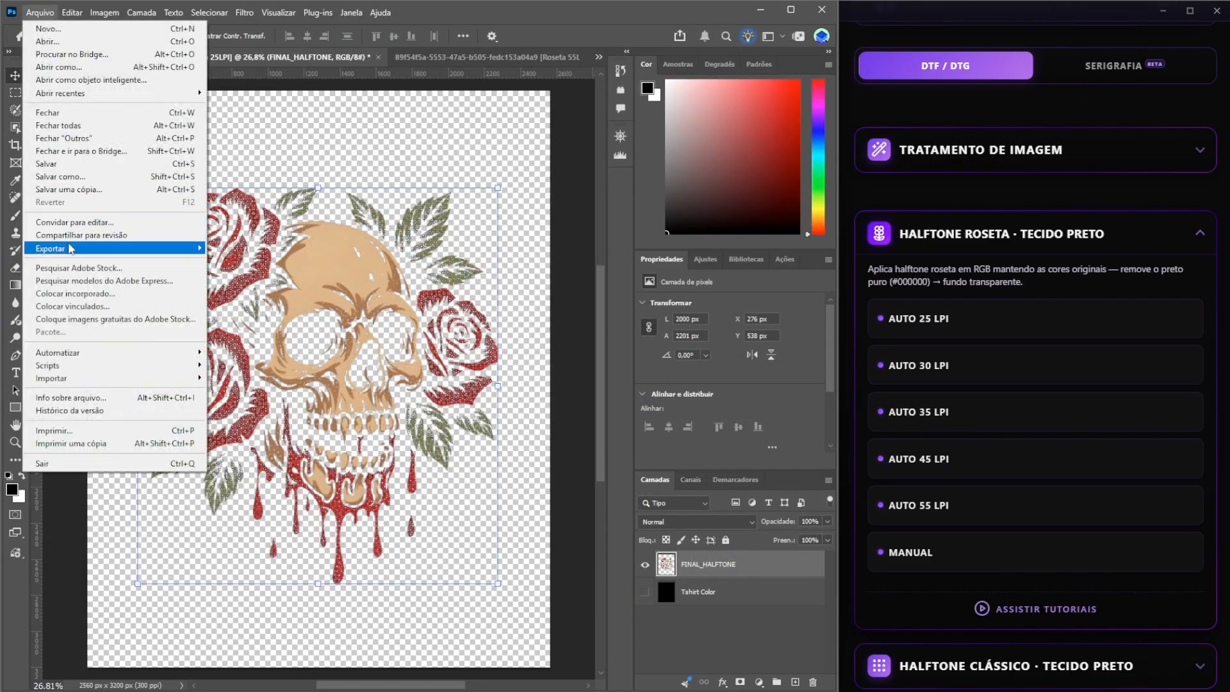
pyautogui.moveTo(112, 250)
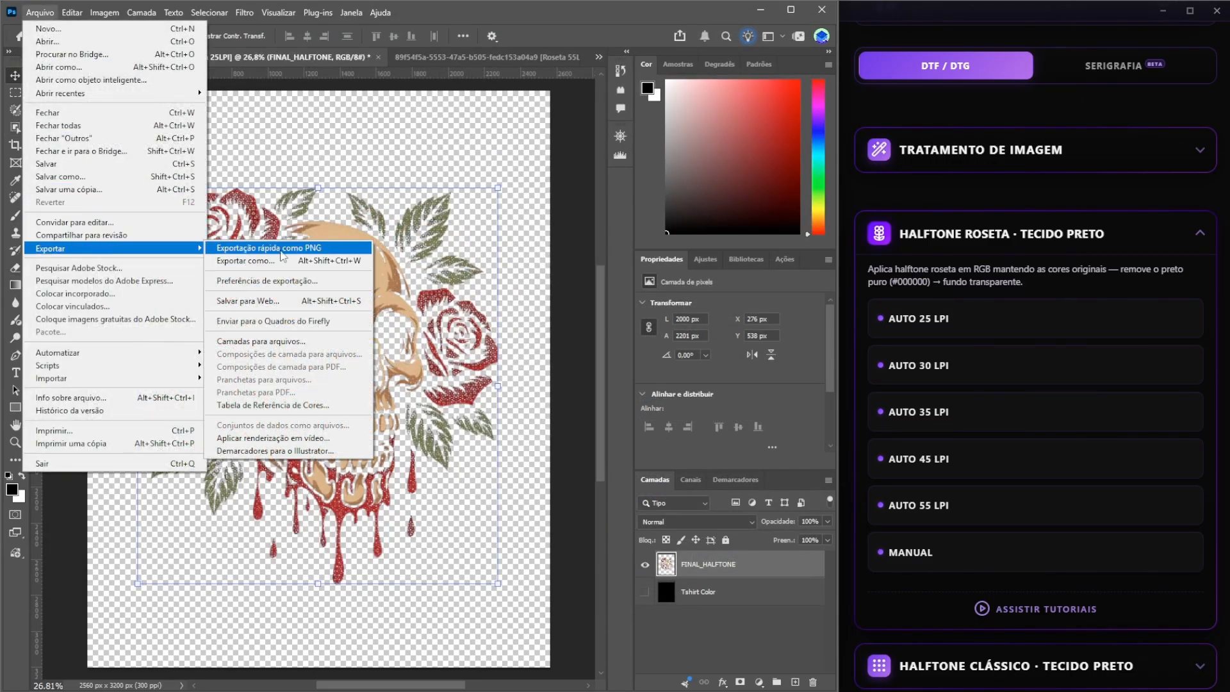
pyautogui.click(538, 180)
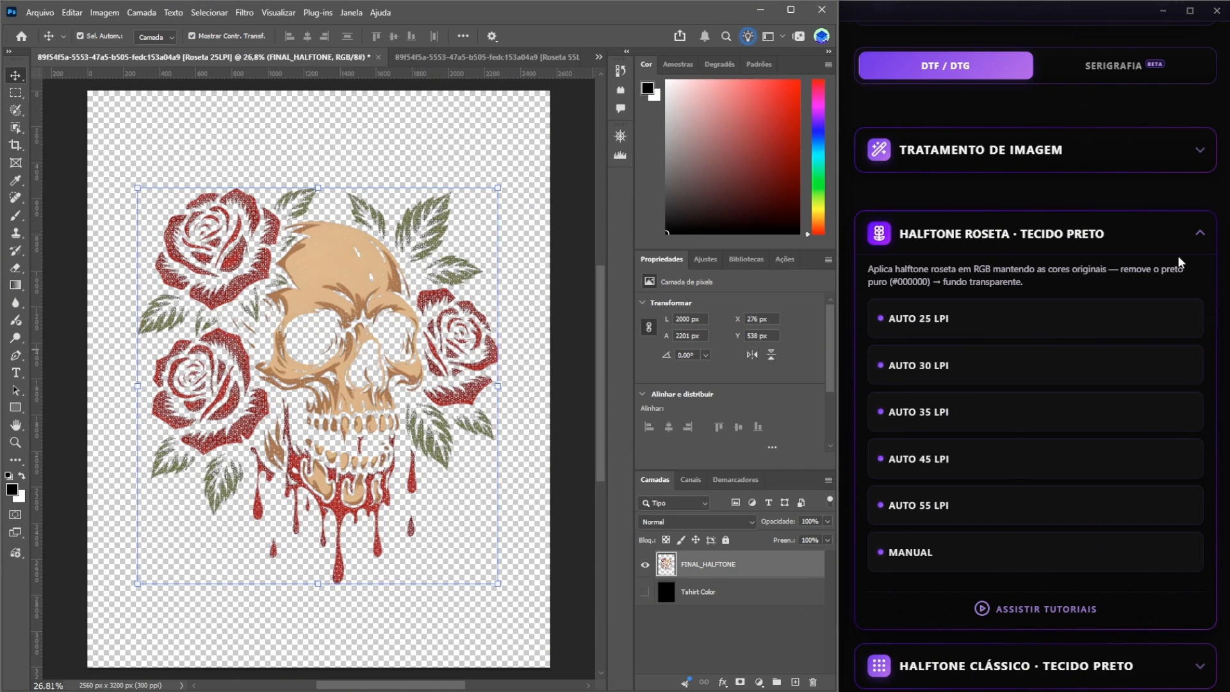
pyautogui.click(1171, 241)
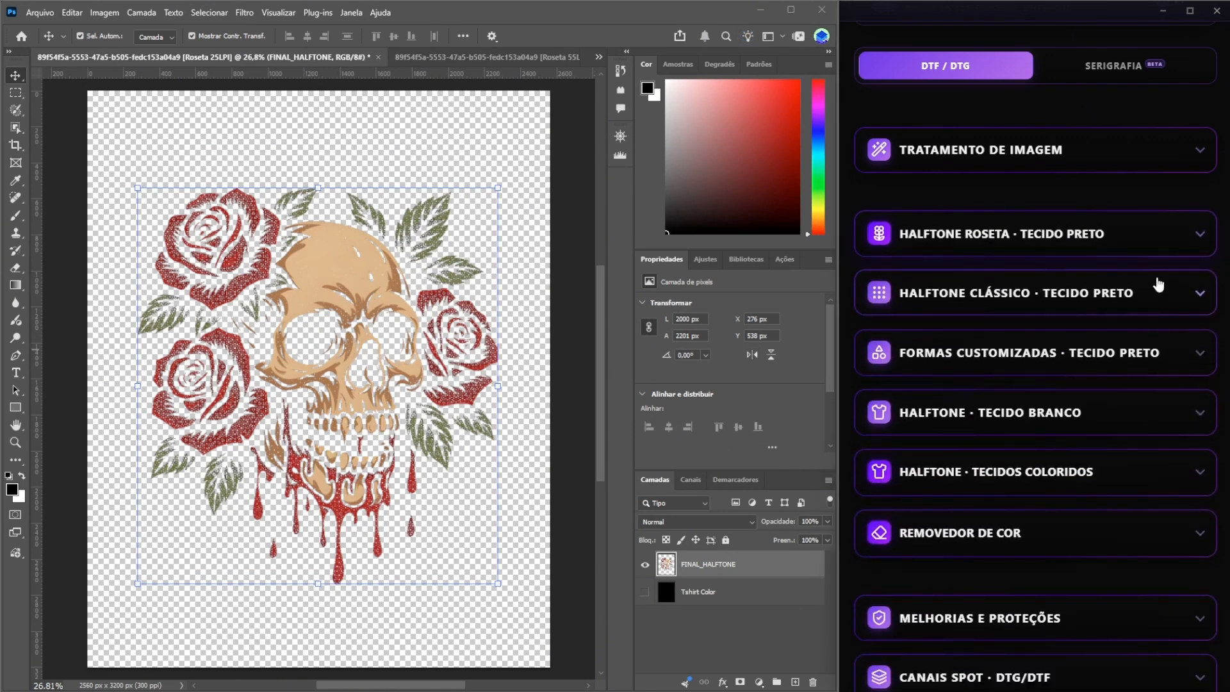
pyautogui.click(1150, 239)
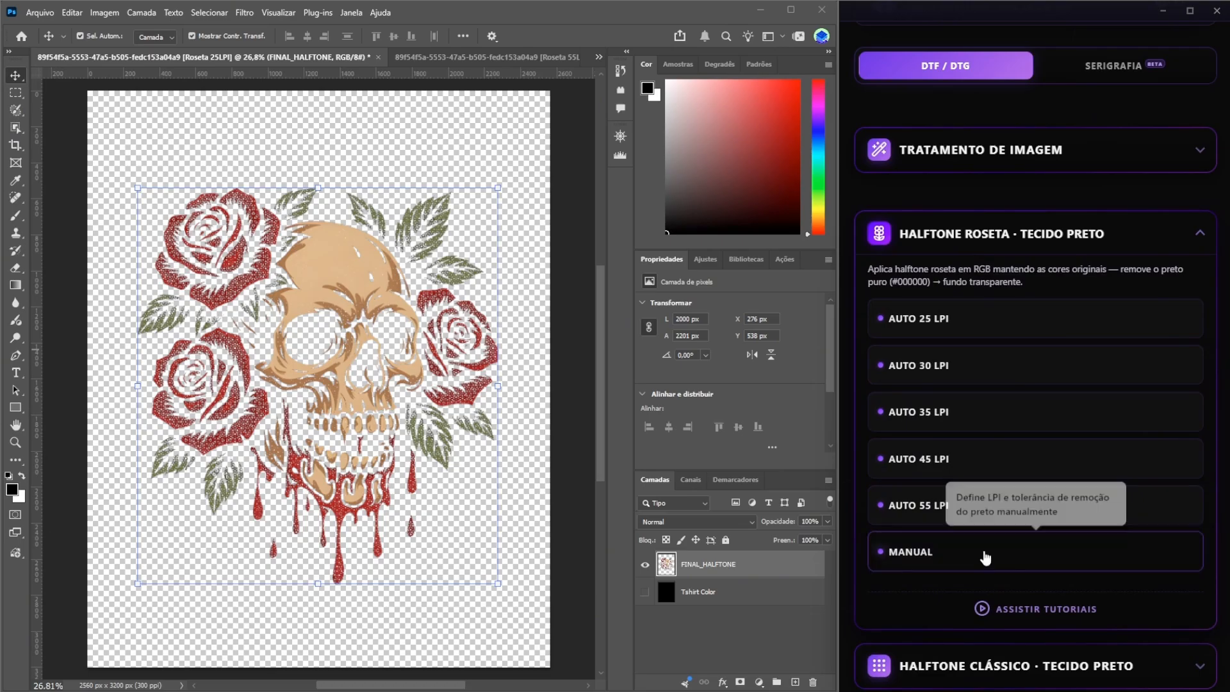
# - Add the 25 LPI design to a new DTF print file with a 30 cm roll width and 2 cm spacing between designs
pyautogui.click(1125, 222)
pyautogui.scroll(-3, 974, 308)
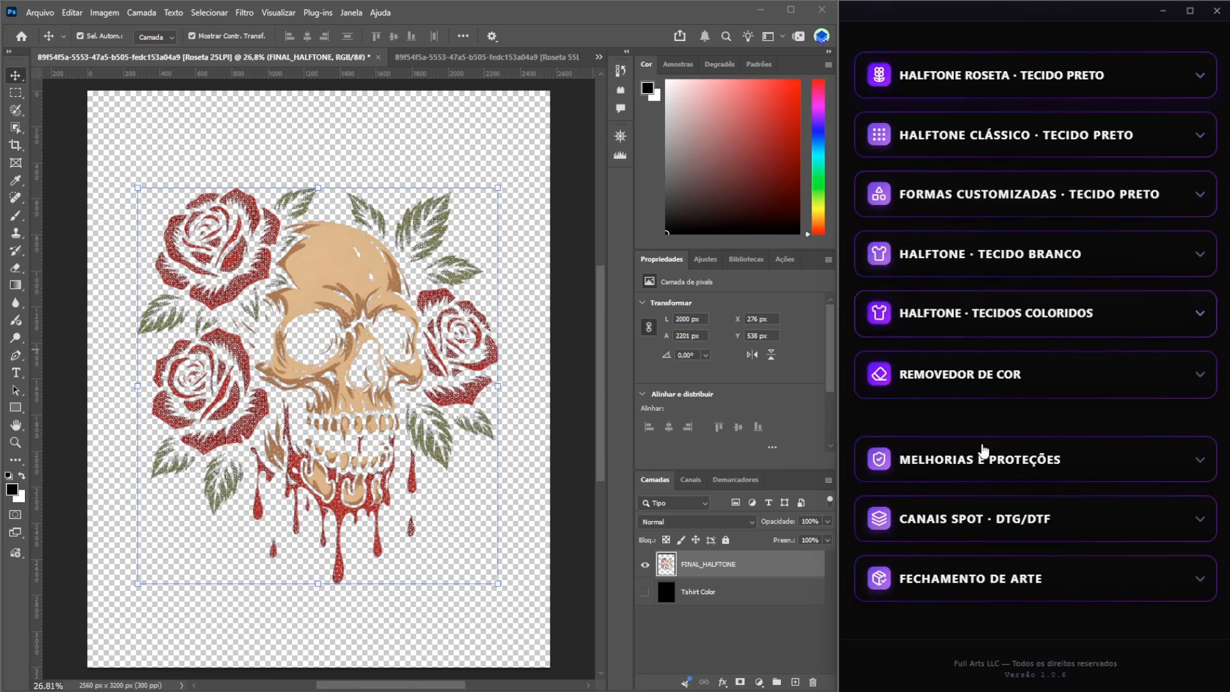
pyautogui.click(994, 578)
pyautogui.scroll(-3, 1025, 307)
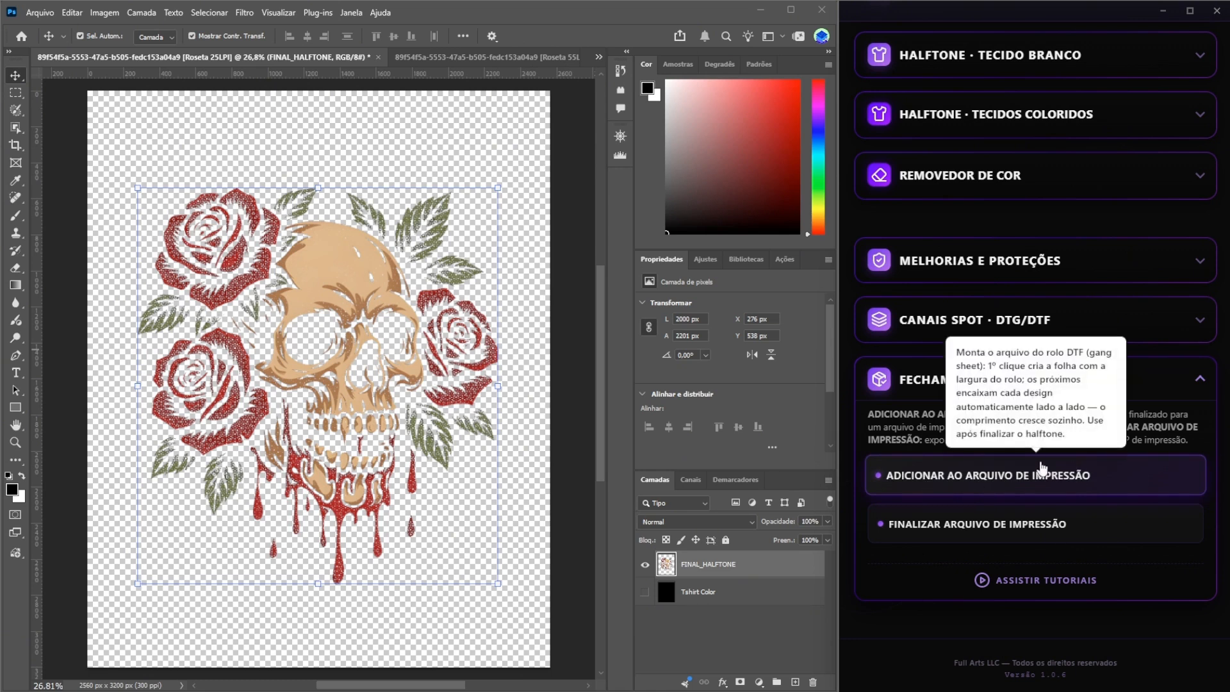
pyautogui.click(1005, 485)
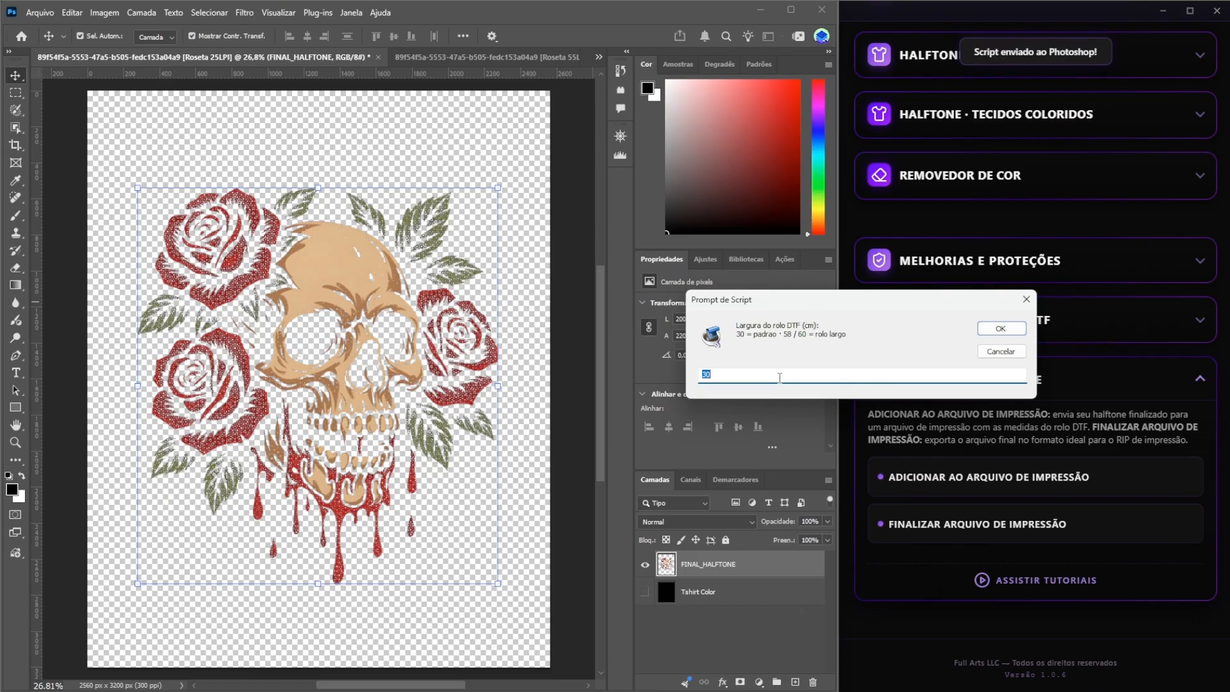
pyautogui.click(995, 331)
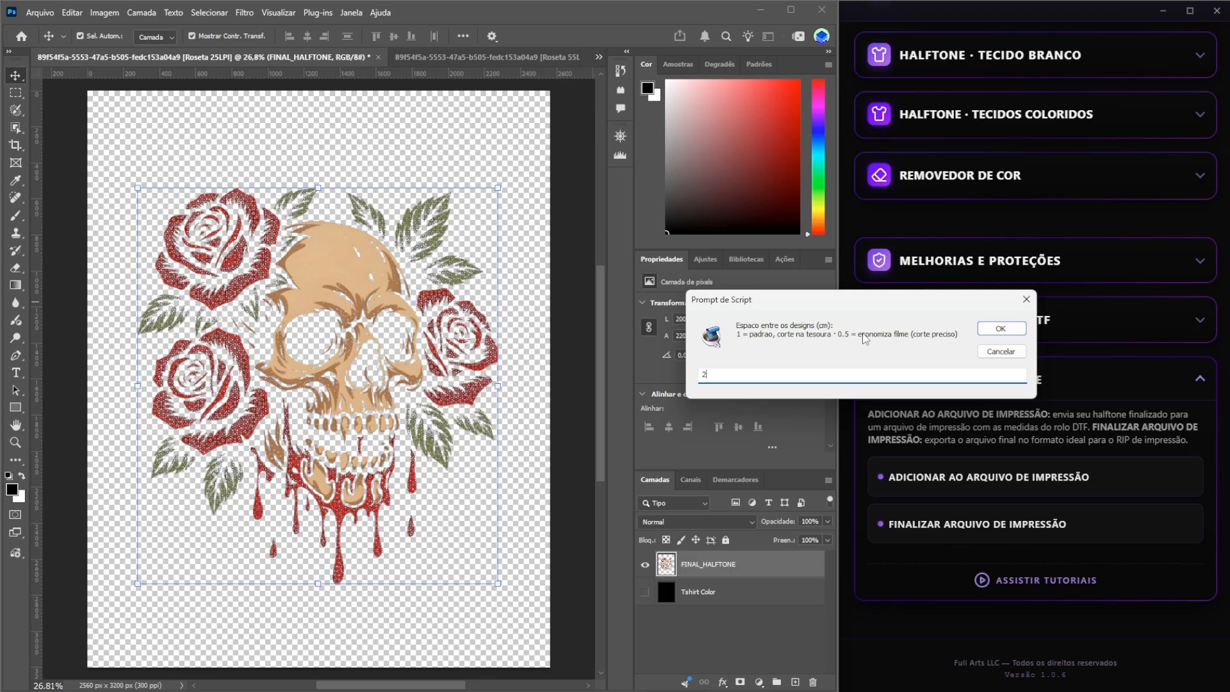
pyautogui.click(1000, 328)
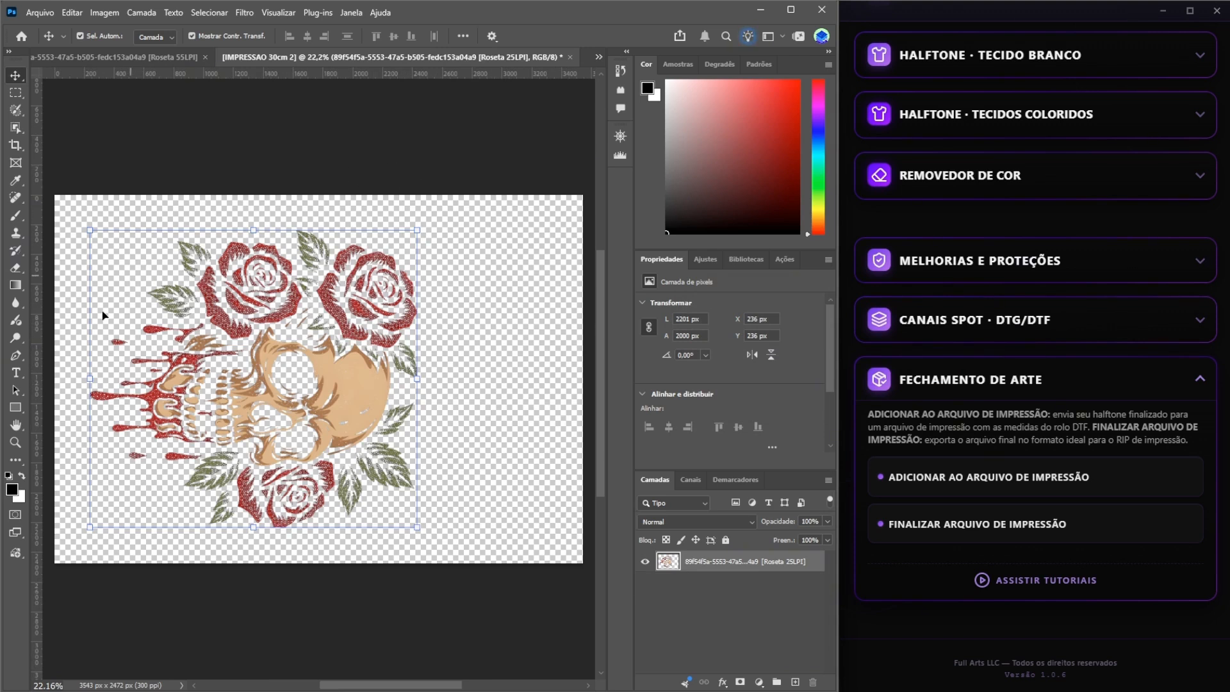
# - View the 55 LPI document and the new print sheet in turn, ending on the 55 LPI document
pyautogui.click(162, 52)
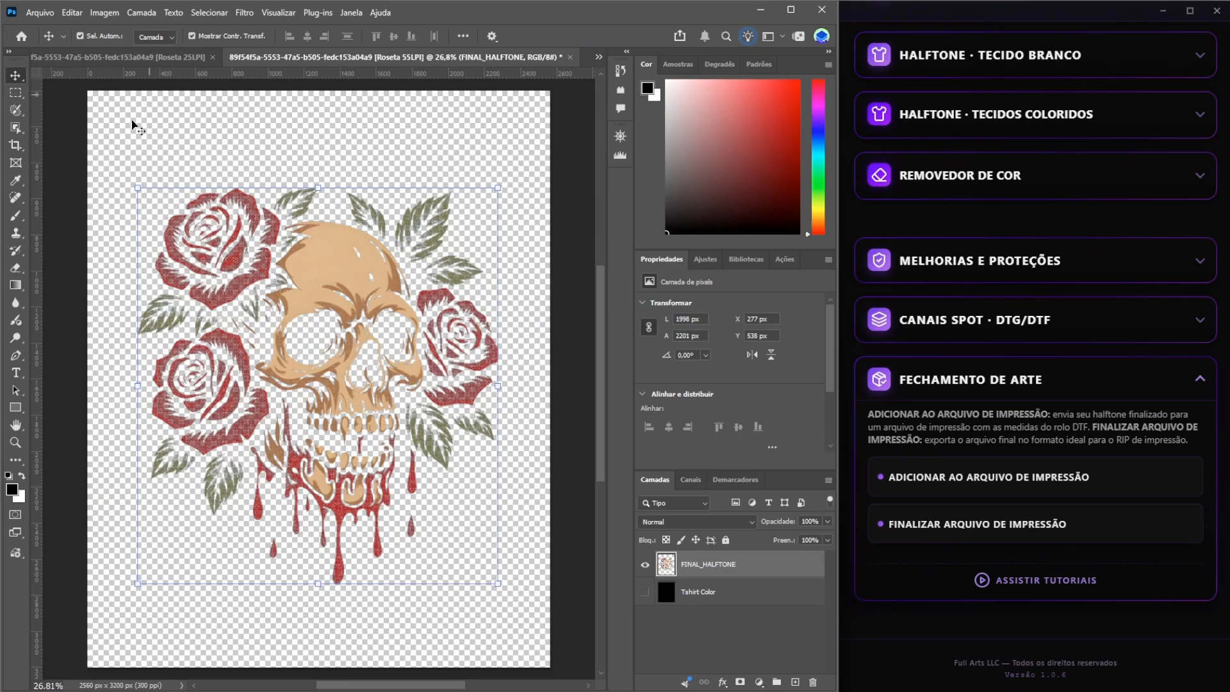
pyautogui.click(599, 57)
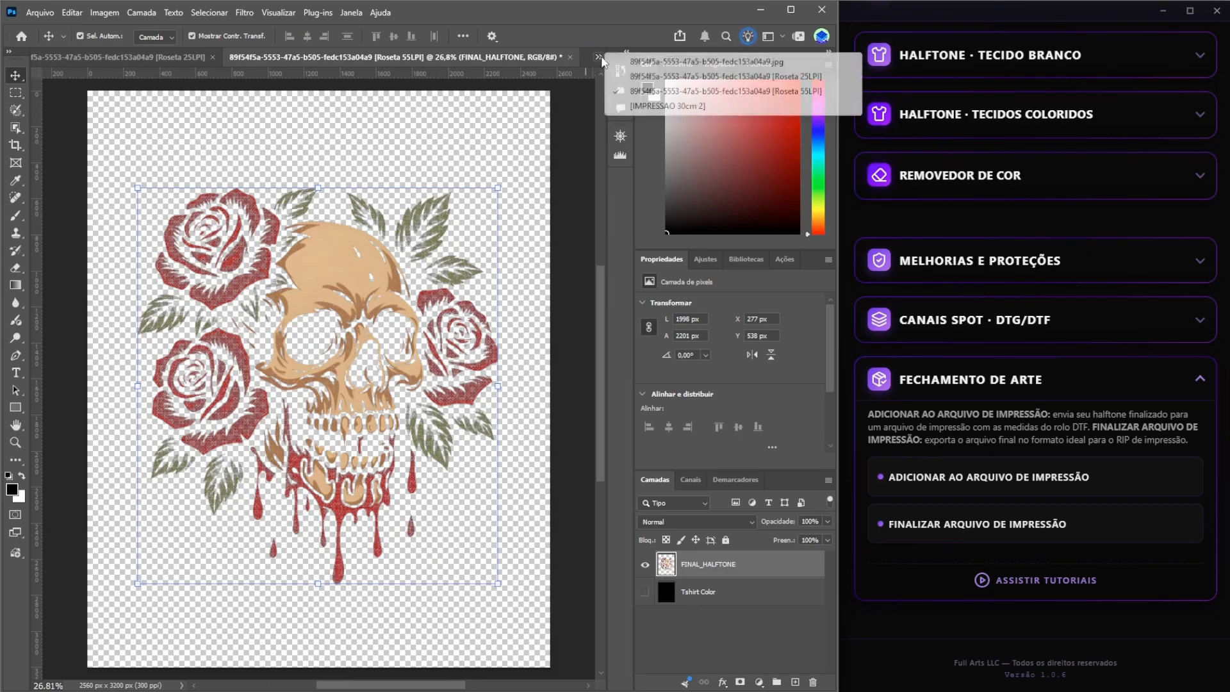
pyautogui.click(737, 106)
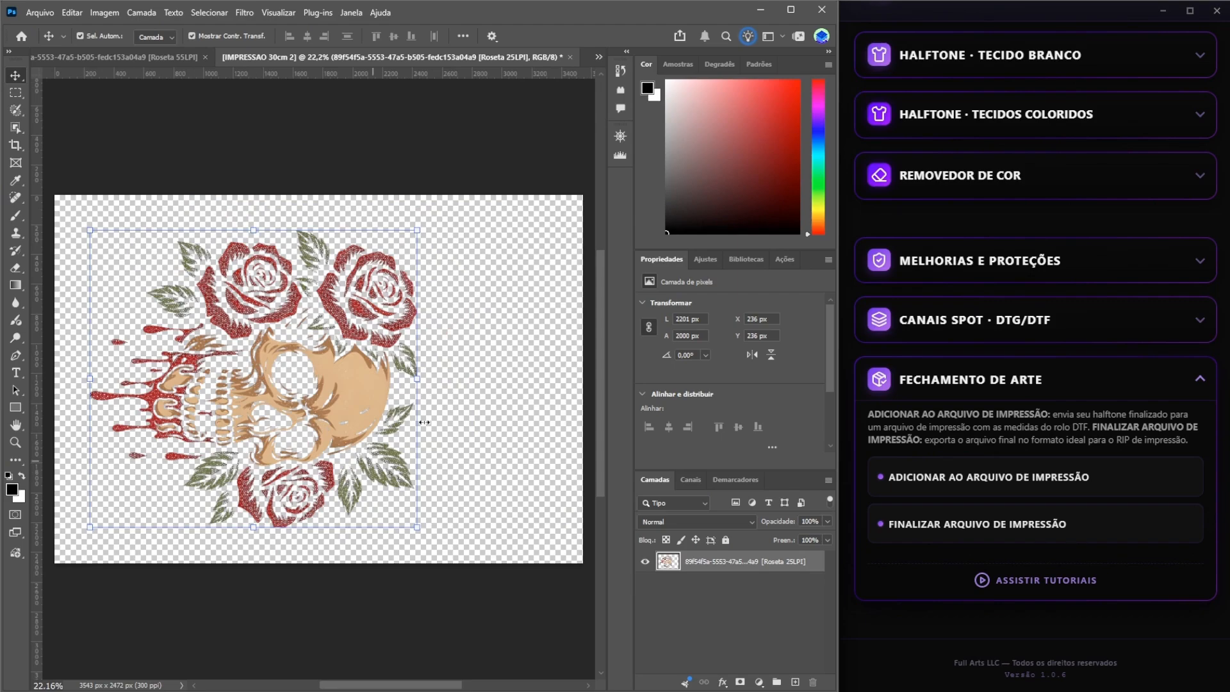
pyautogui.click(144, 59)
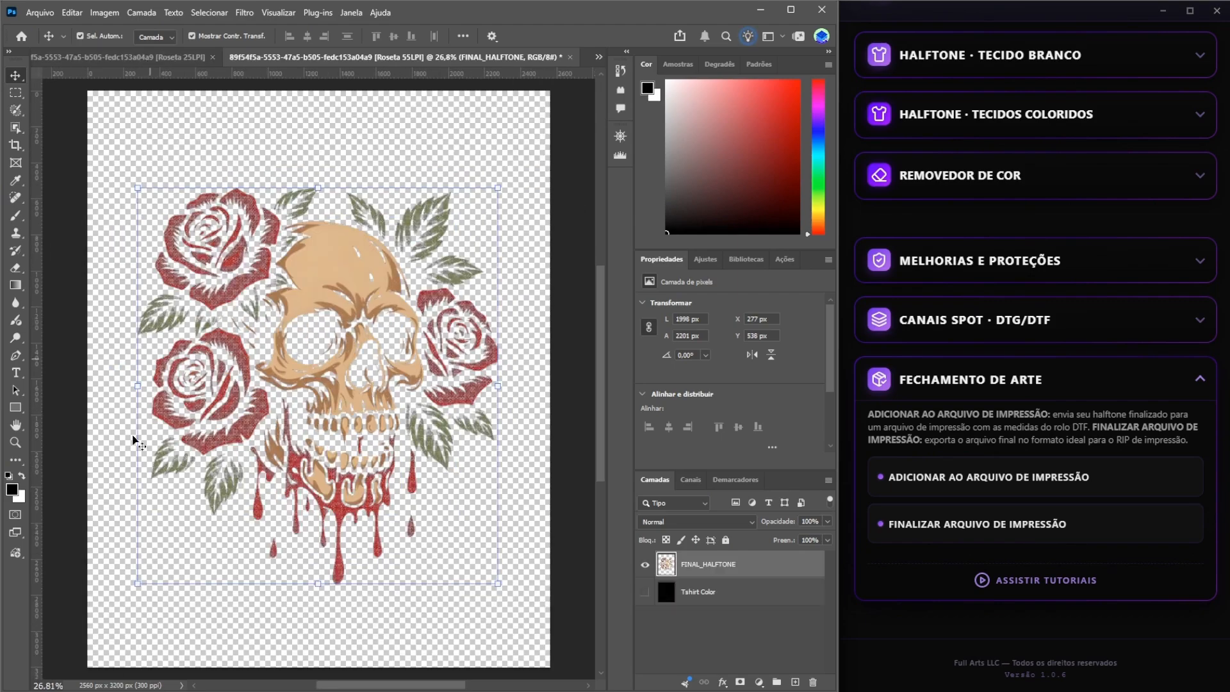
# - In the original skull and roses JPG, unlock the background layer and scale the artwork to 120% about its centre
pyautogui.click(136, 58)
pyautogui.click(599, 57)
pyautogui.click(653, 64)
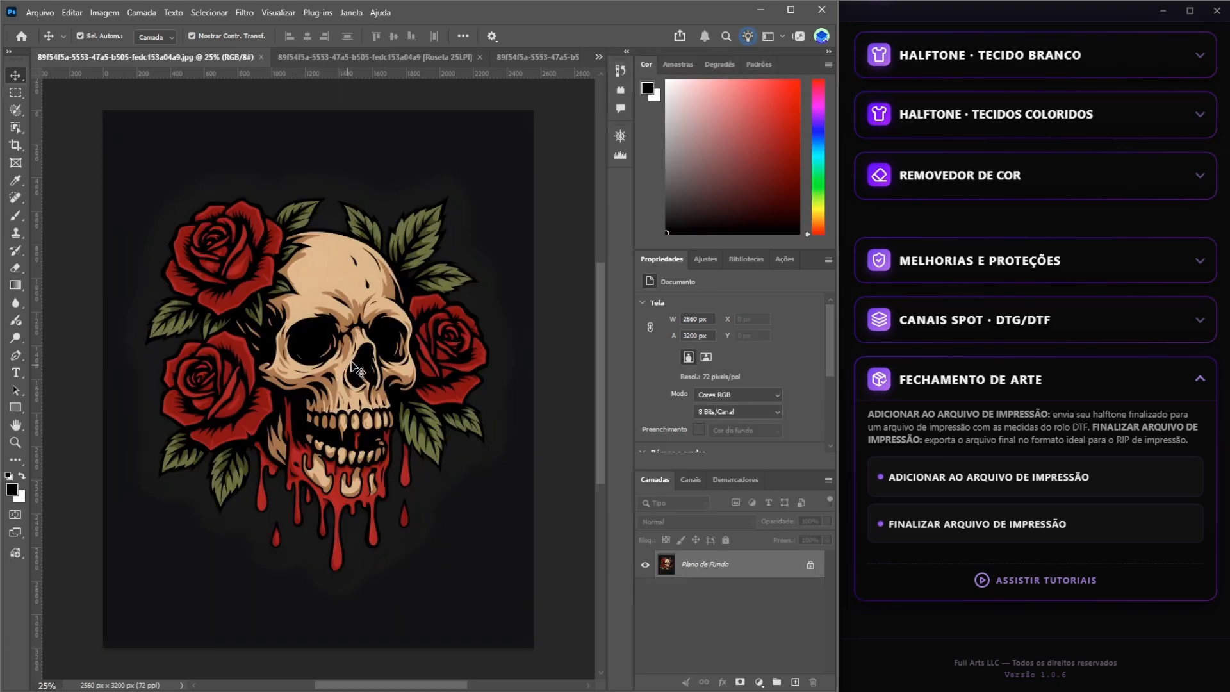
pyautogui.click(810, 567)
pyautogui.hotkey('ctrl', 't')
pyautogui.moveTo(534, 379); pyautogui.dragTo(565, 403)
pyautogui.moveTo(106, 378); pyautogui.dragTo(59, 379)
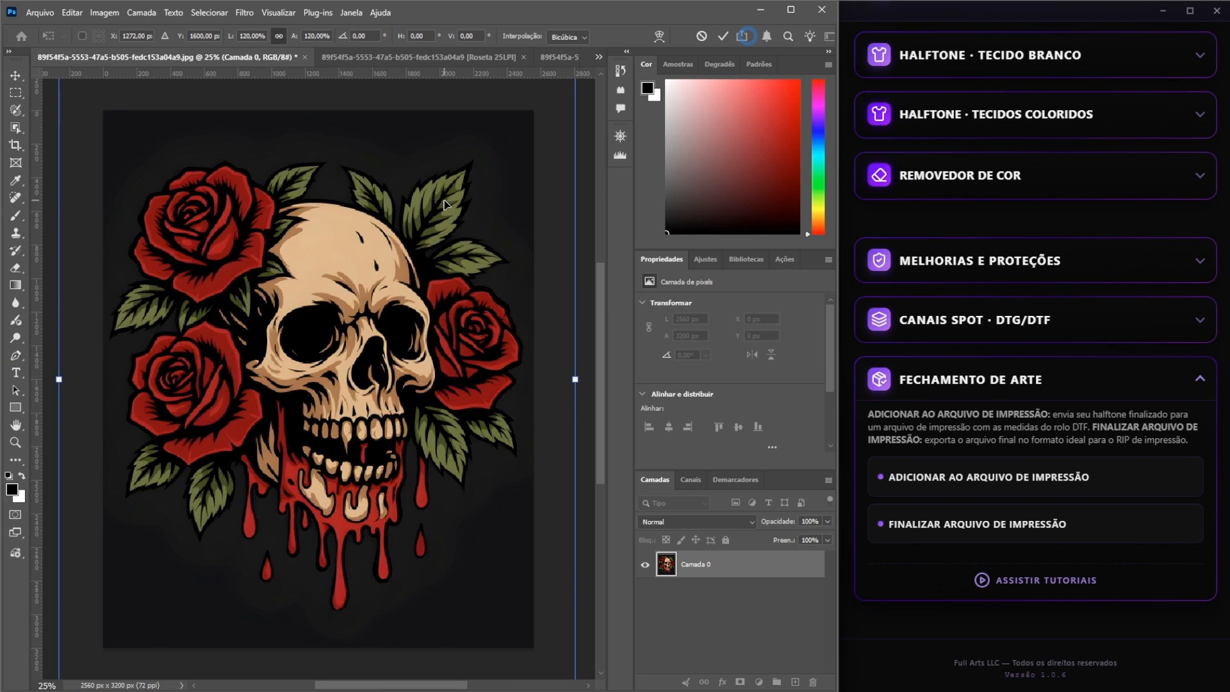
pyautogui.press('Return')
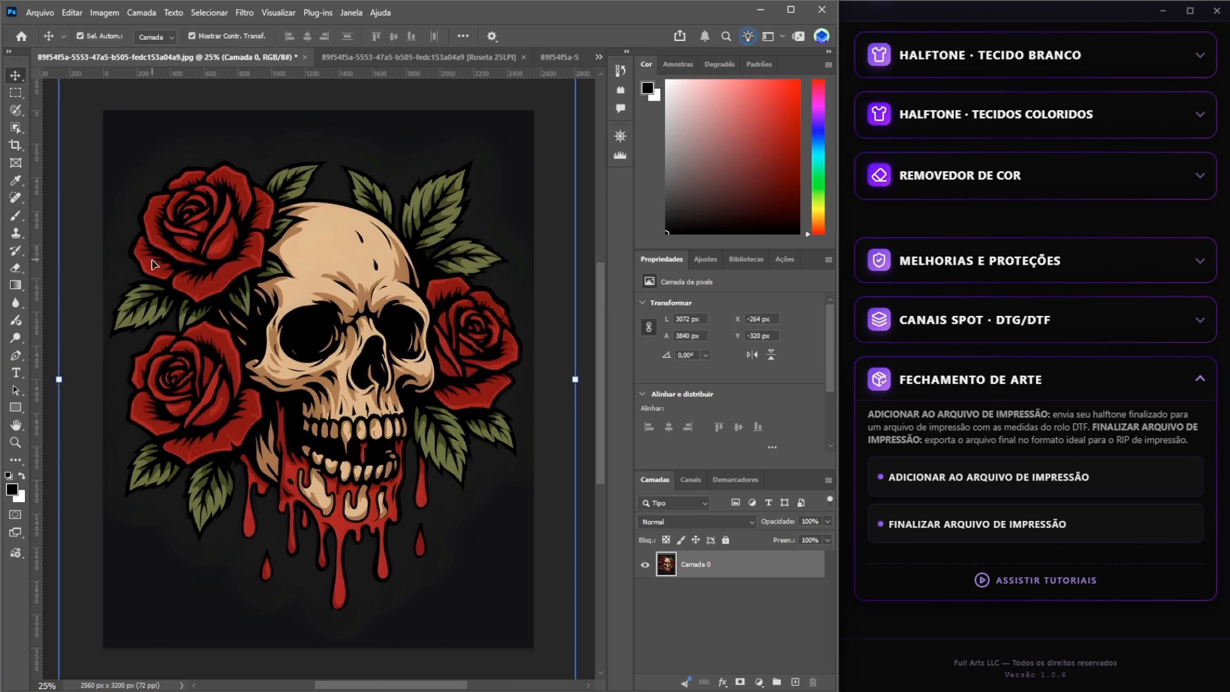
# - Crop the original image evenly above and below the artwork to 2560 × 2800 px
pyautogui.click(16, 146)
pyautogui.moveTo(310, 109); pyautogui.dragTo(310, 128)
pyautogui.moveTo(331, 626)
pyautogui.mouseDown()
pyautogui.moveTo(340, 600)
pyautogui.moveTo(342, 614)
pyautogui.mouseUp()
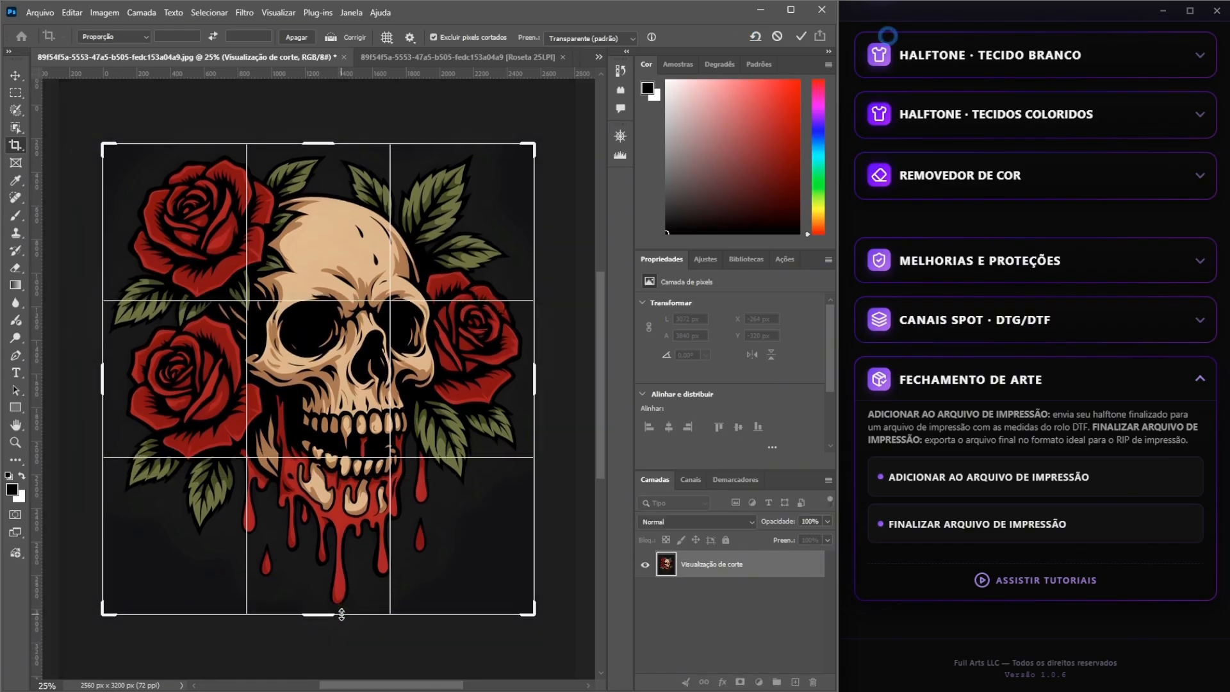
pyautogui.press('Return')
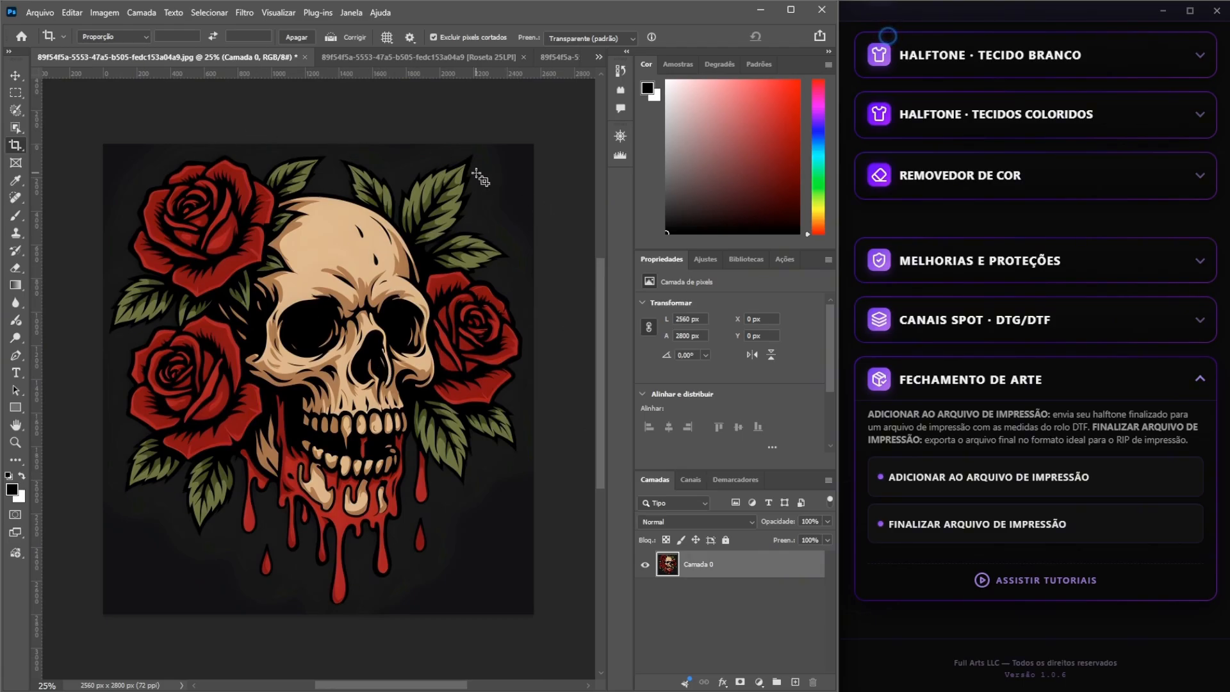
# - Return to the 55 LPI document and activate the Move tool
pyautogui.click(556, 53)
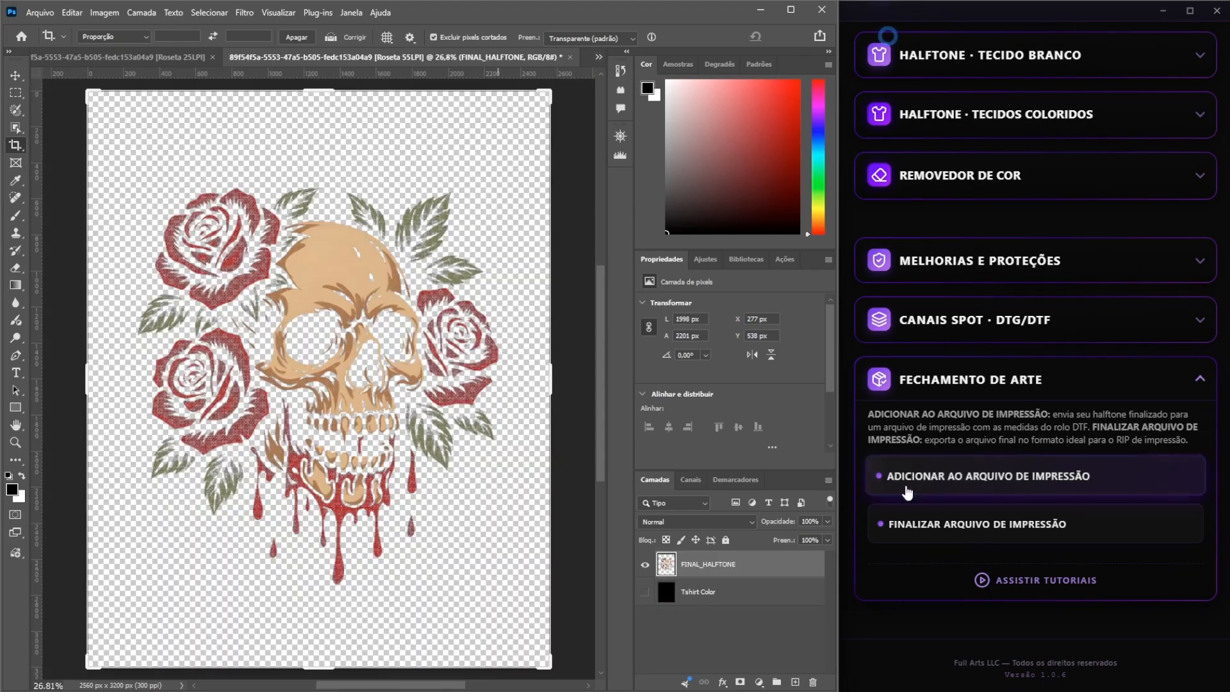
pyautogui.press('v')
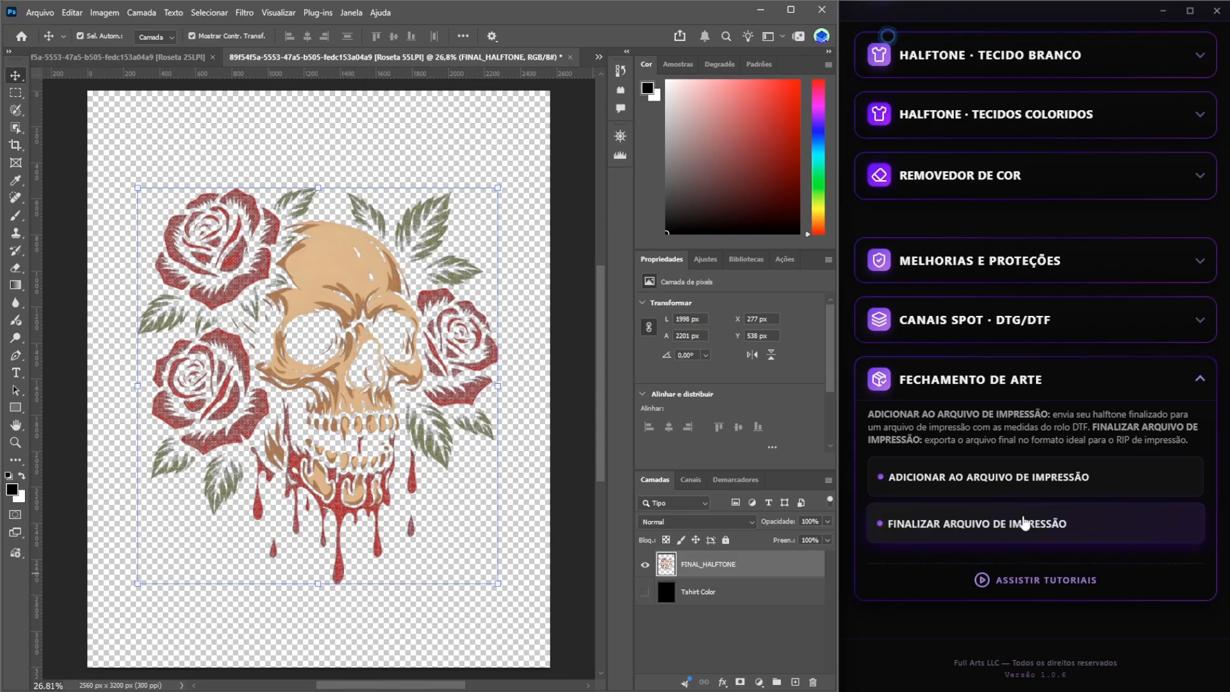
pyautogui.click(1009, 477)
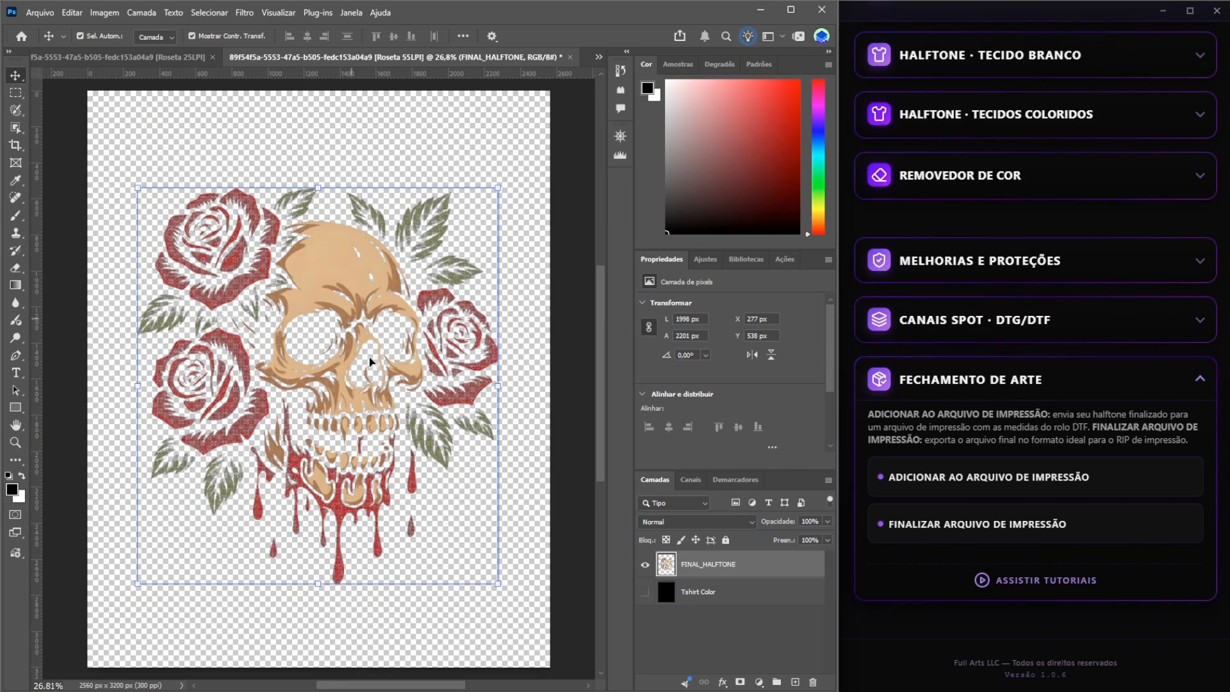
# - Collapse the Fechamento de Arte section and expand the Halftone Roseta · Tecido Preto presets
pyautogui.click(1085, 384)
pyautogui.scroll(6, 1085, 384)
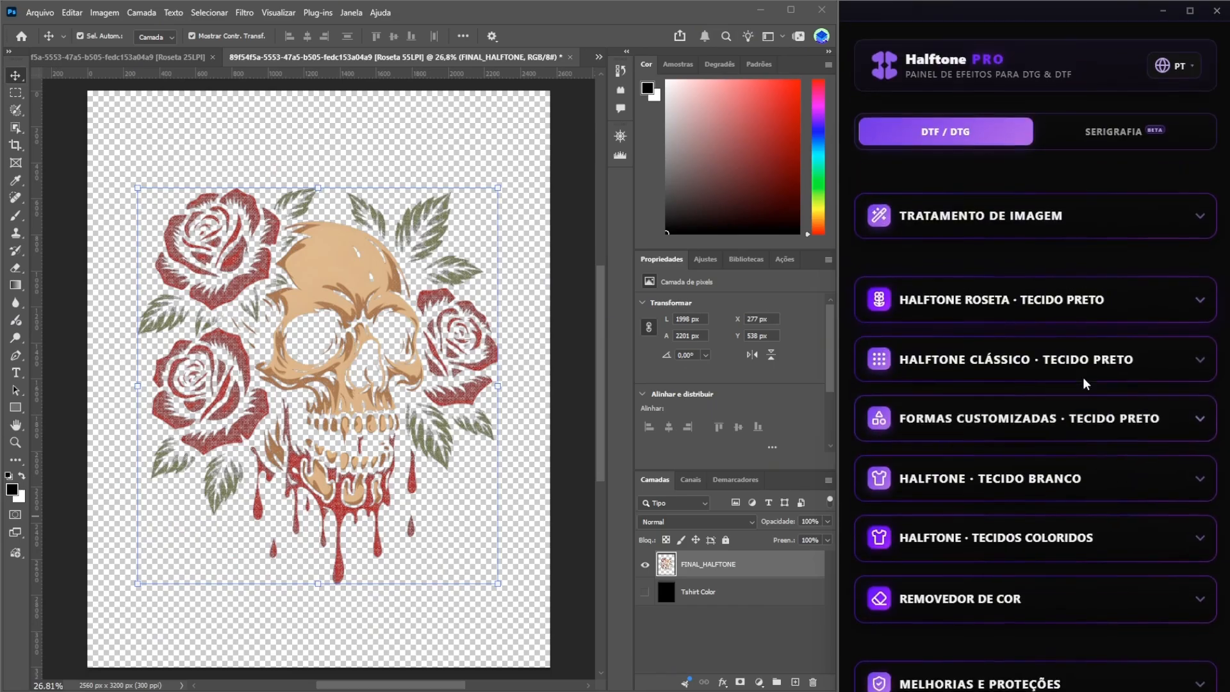
pyautogui.click(1118, 315)
pyautogui.scroll(-2, 1049, 497)
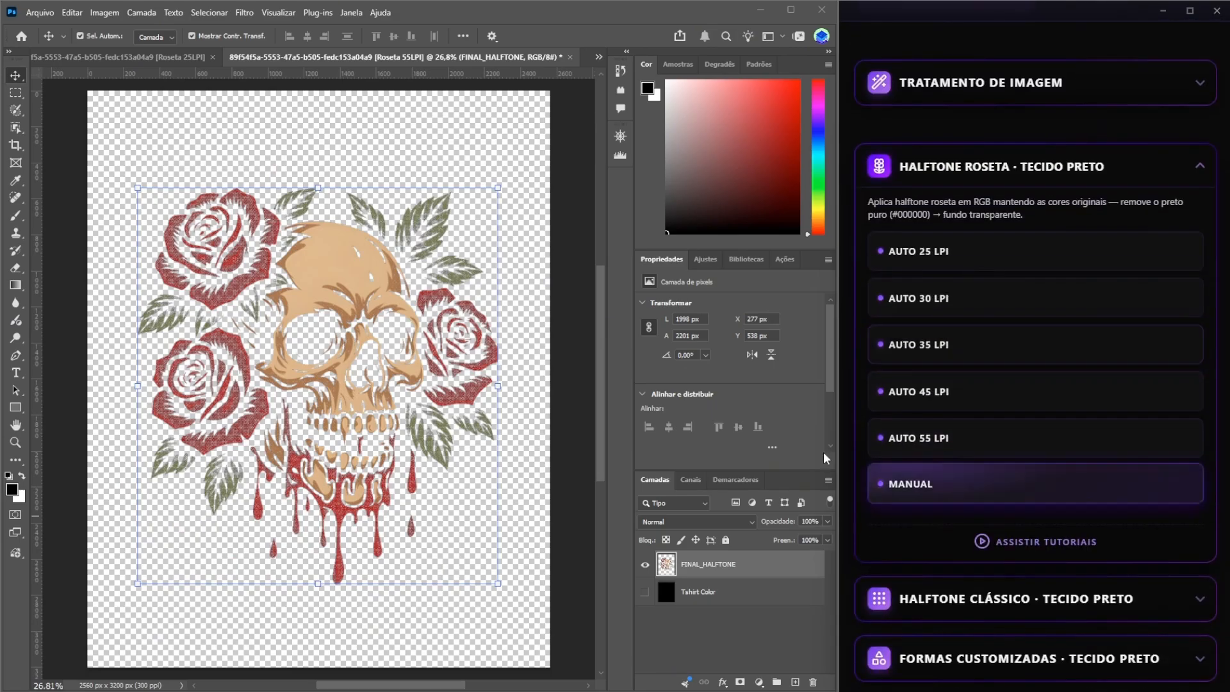